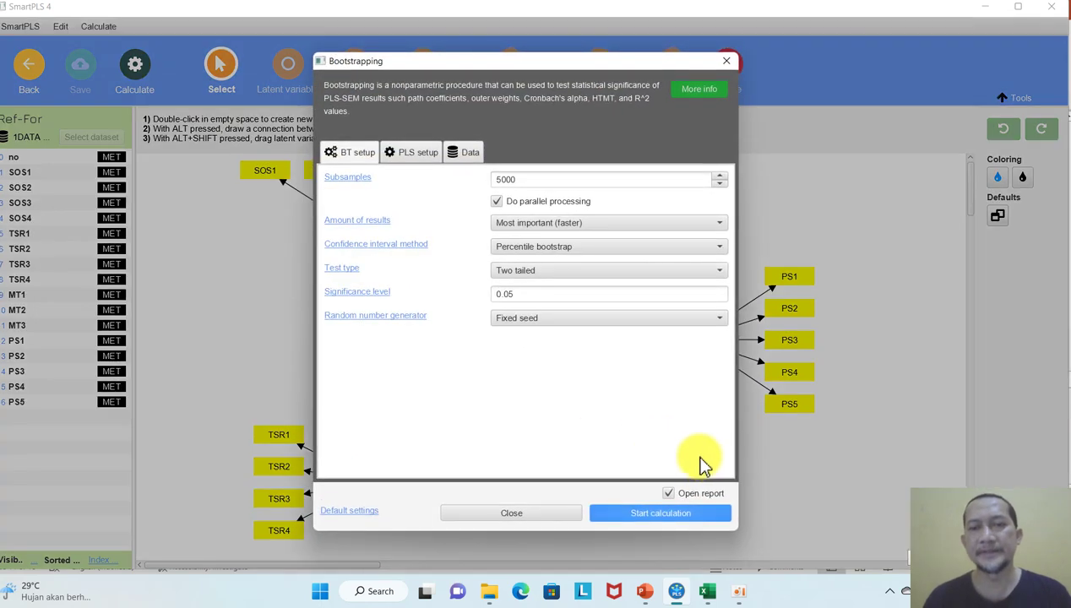
Run the bootstrapping with 5000 subsamples and spread the SOS1, SOS3 and SOS4 indicators apart in the result diagram
left_click(659, 510)
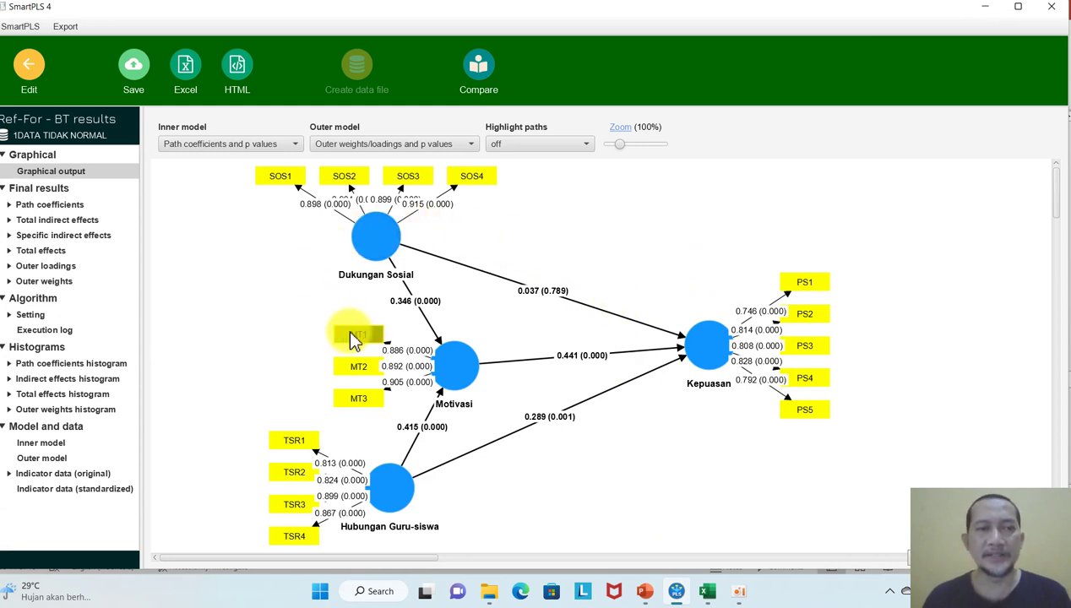
left_click_drag(283, 181, 228, 208)
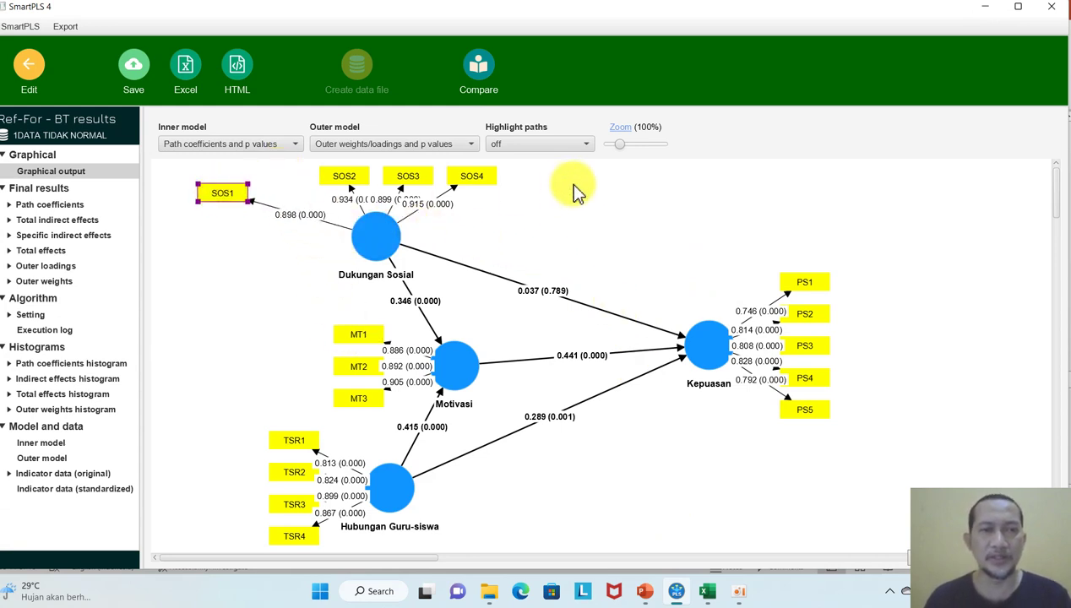
left_click_drag(483, 182, 598, 194)
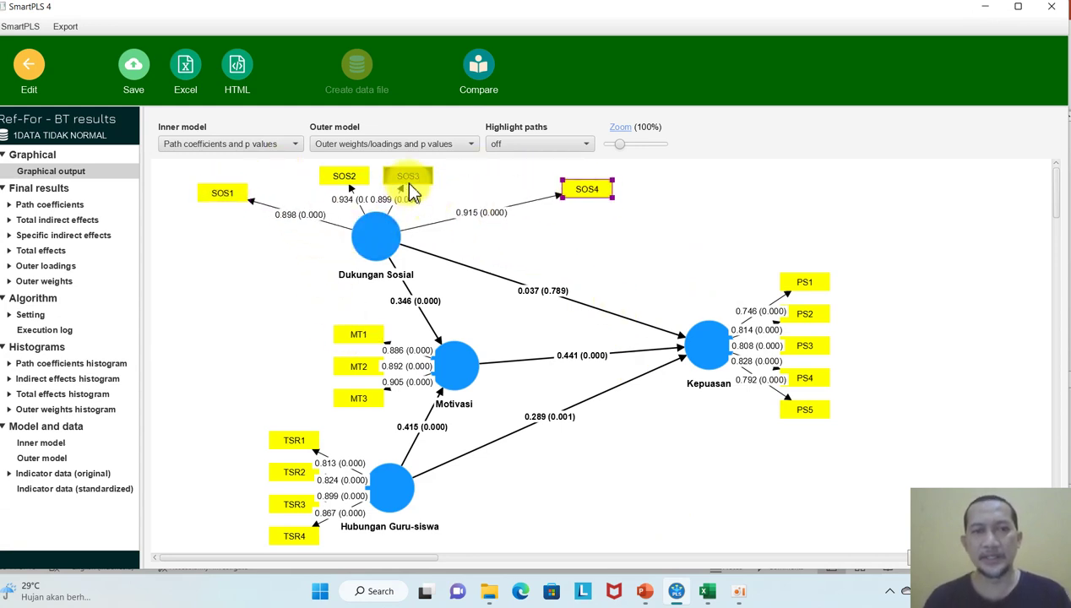
left_click_drag(411, 176, 462, 176)
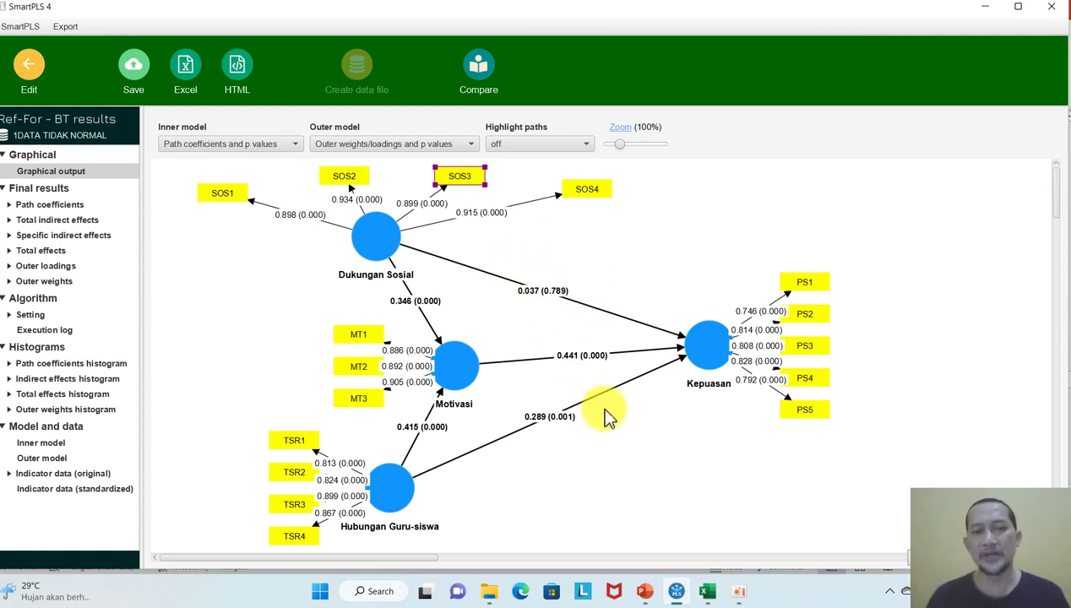
Switch to PowerPoint to review the skewness and kurtosis results slide, and return to SmartPLS
left_click(643, 593)
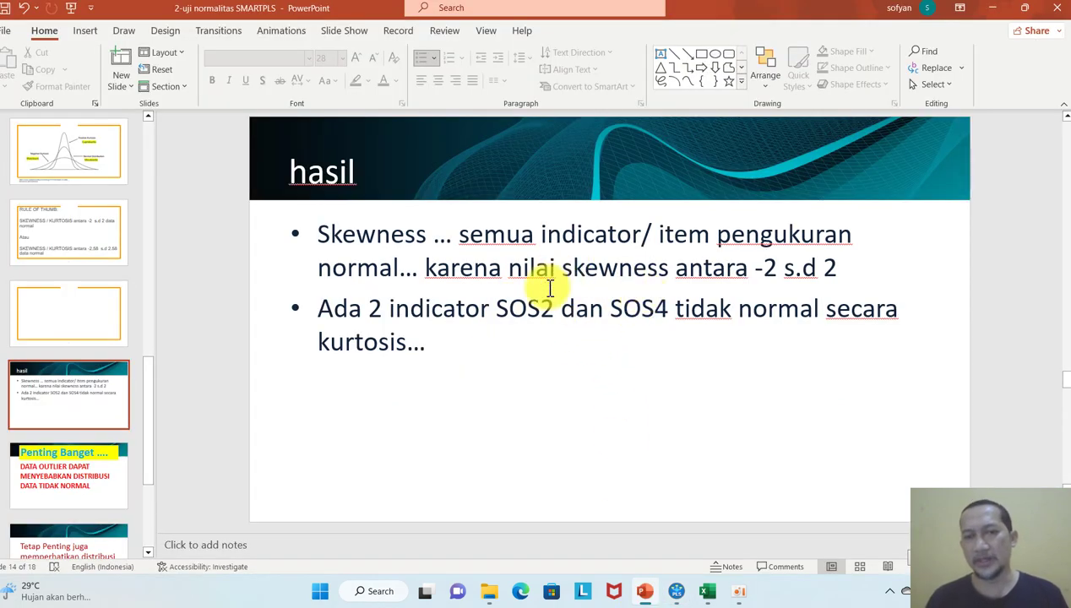
left_click(678, 593)
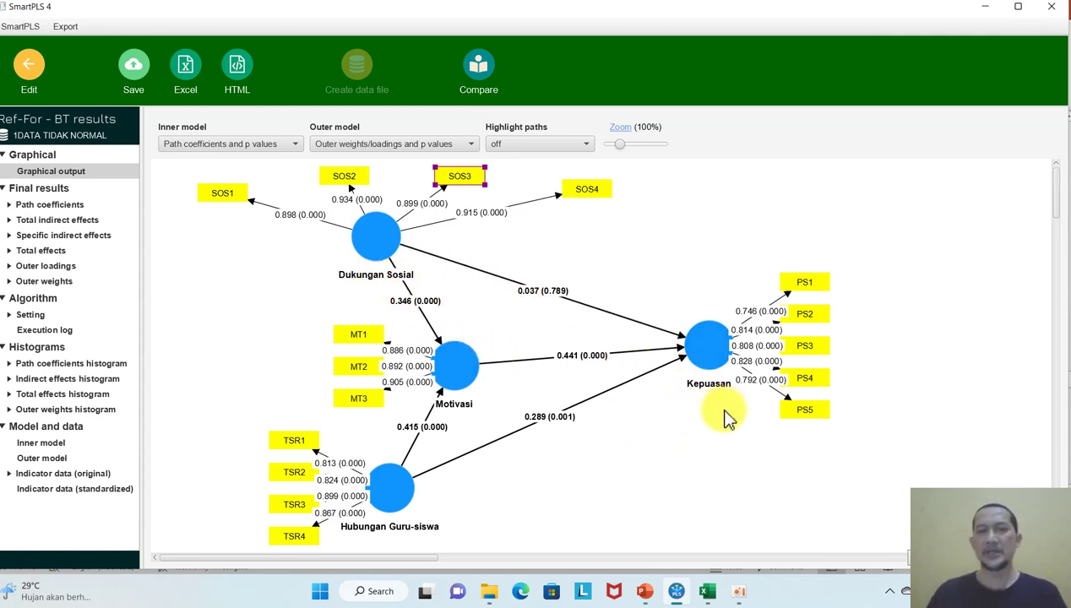
Return from the bootstrapping report to the model and run the PLS-SEM algorithm
left_click(29, 64)
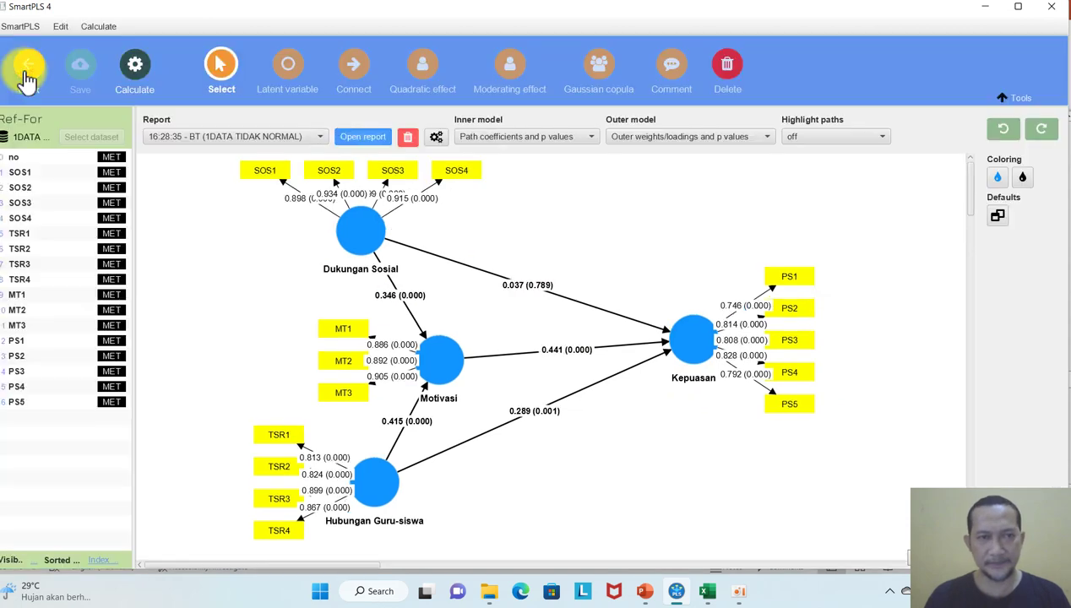
left_click(129, 68)
left_click(202, 96)
left_click(663, 513)
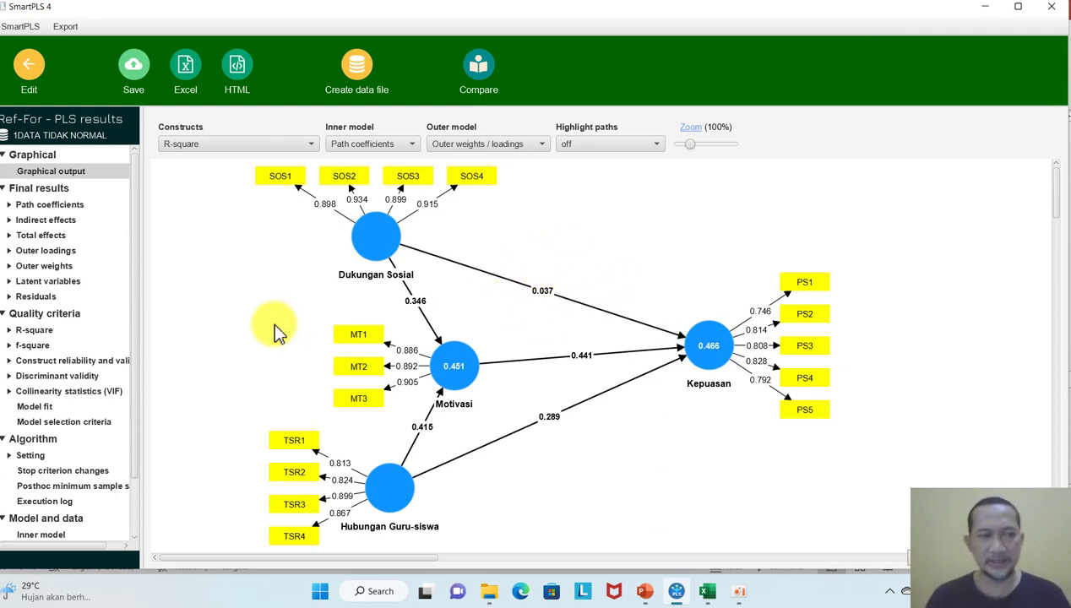
Show the latent variable scores in the PLS report and copy the whole table
left_click(72, 284)
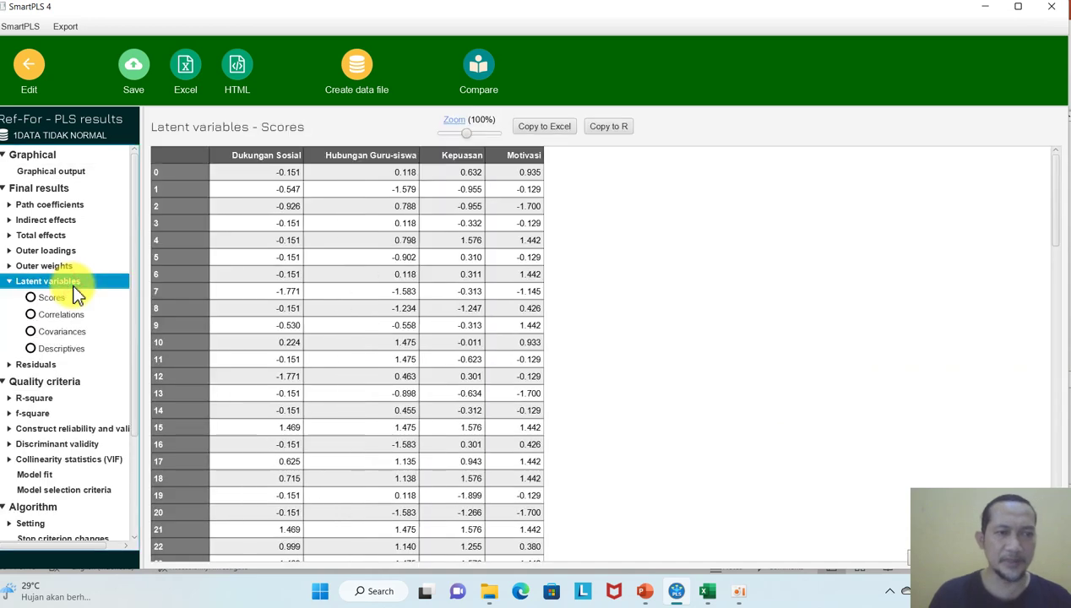
left_click(196, 158)
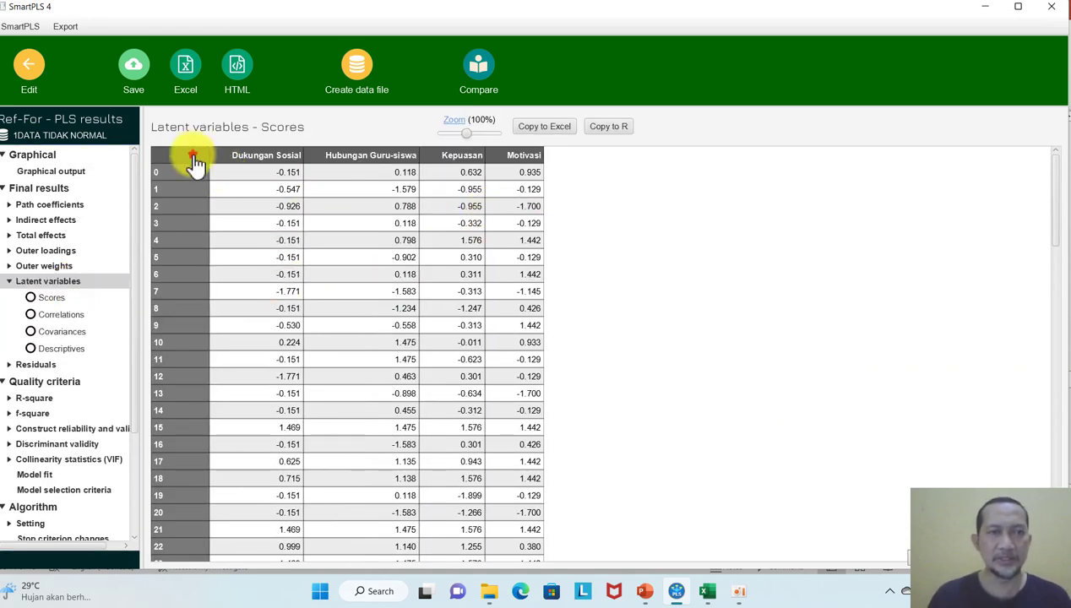
key("ctrl+a")
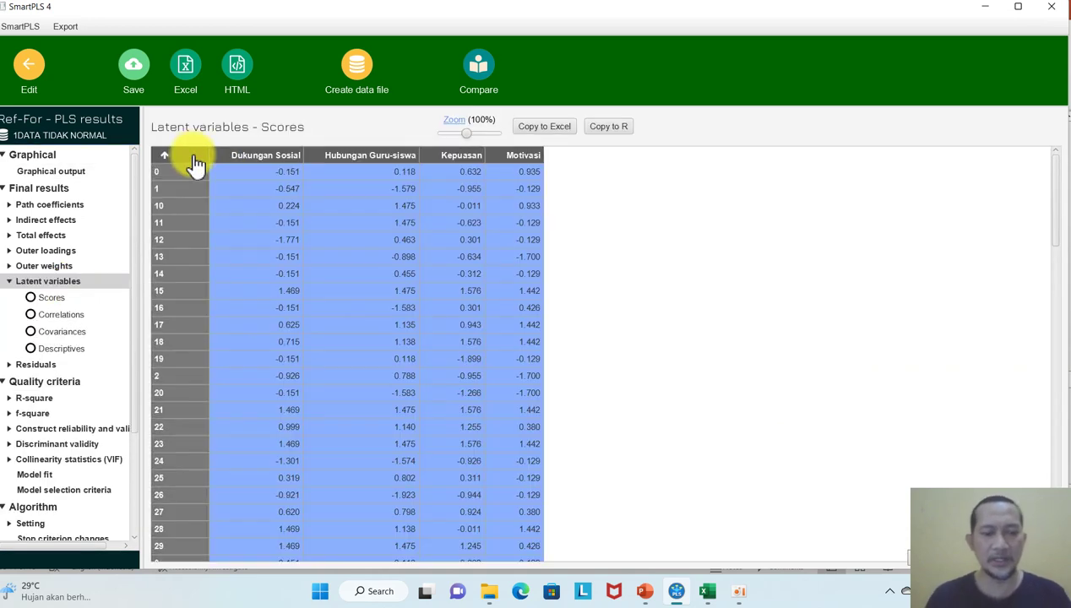
key("ctrl+c")
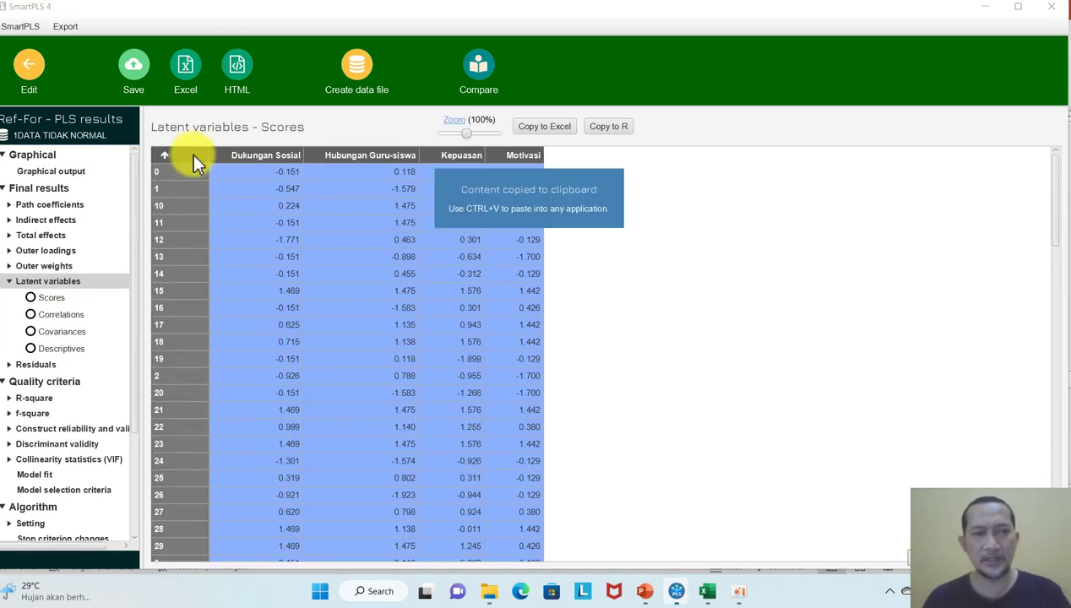
Switch to the blank Excel workbook, paste the latent variable scores at A1 and centre the cells
left_click(707, 593)
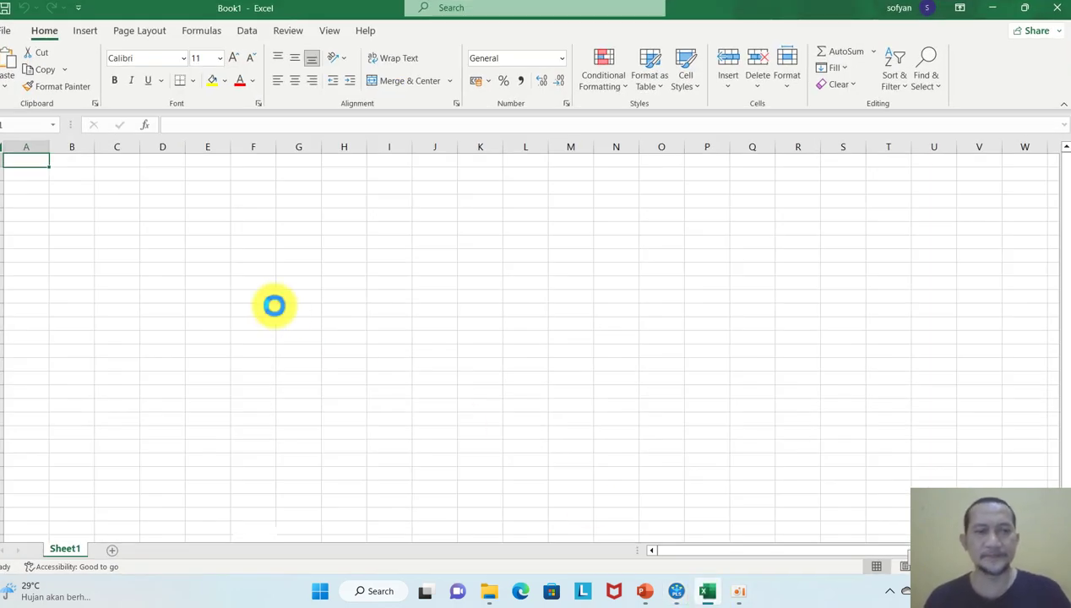
key("ctrl+v")
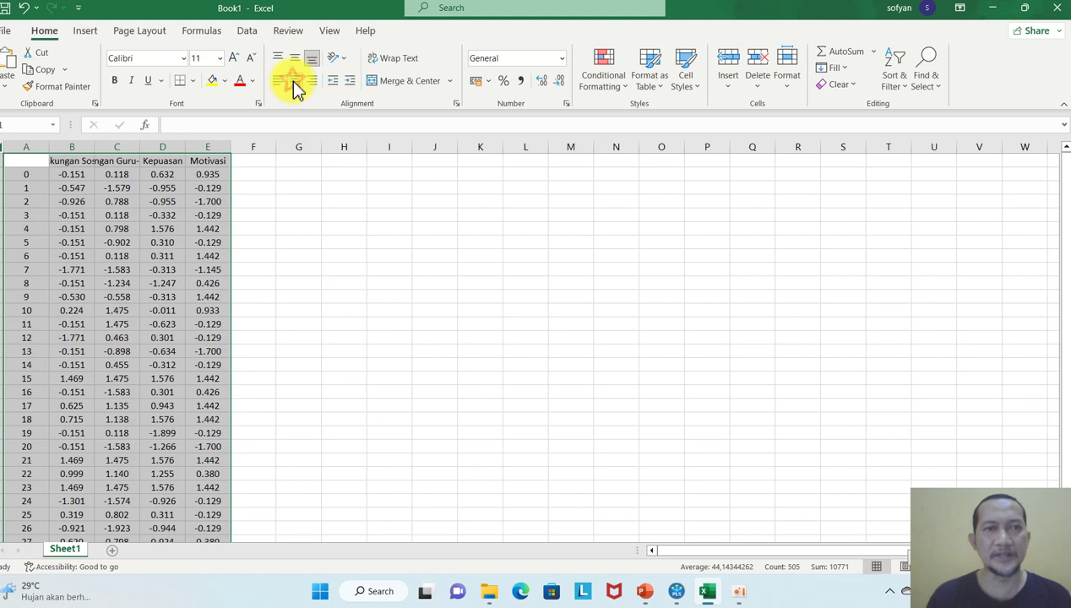
key("ctrl+c")
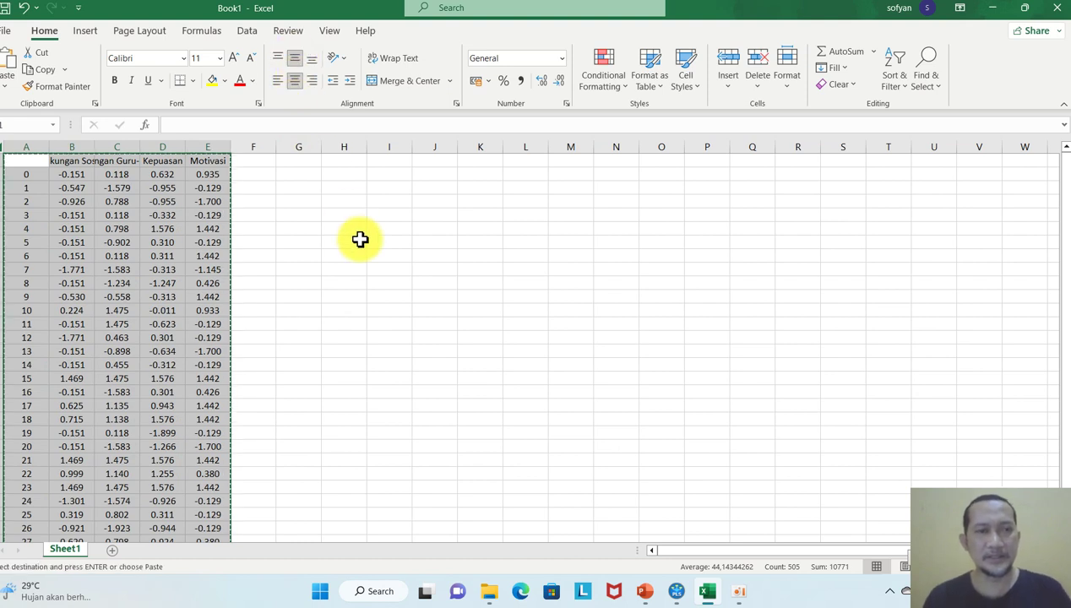
Enter the notes "koma nya koma" in G2 and "maka koma titik harus dirubah ke koma" in G3
left_click(285, 174)
type("koma nya ko")
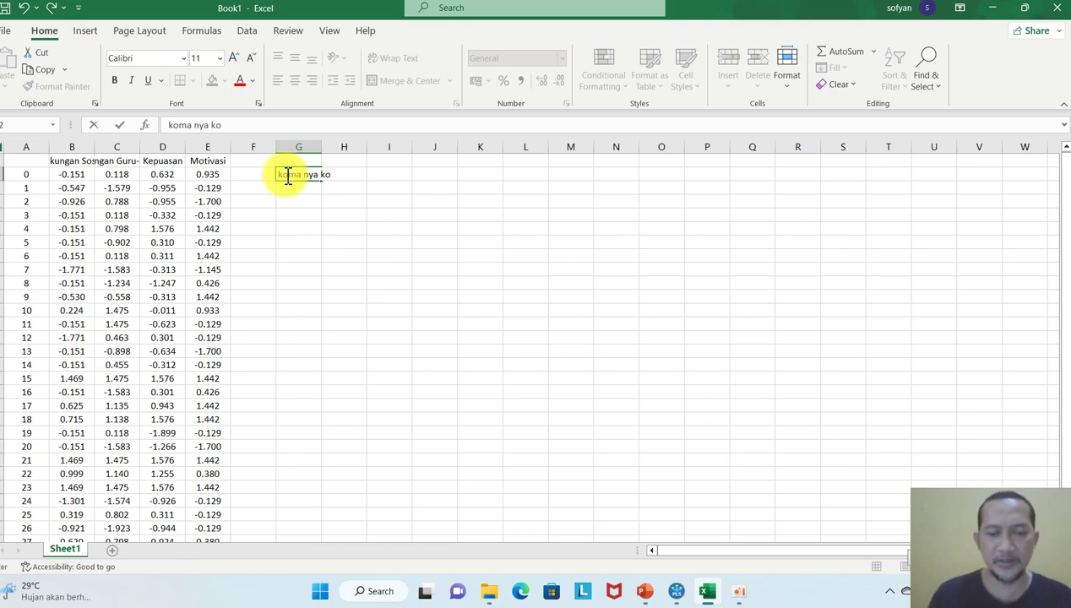
type("ma")
key("Return")
type("mak")
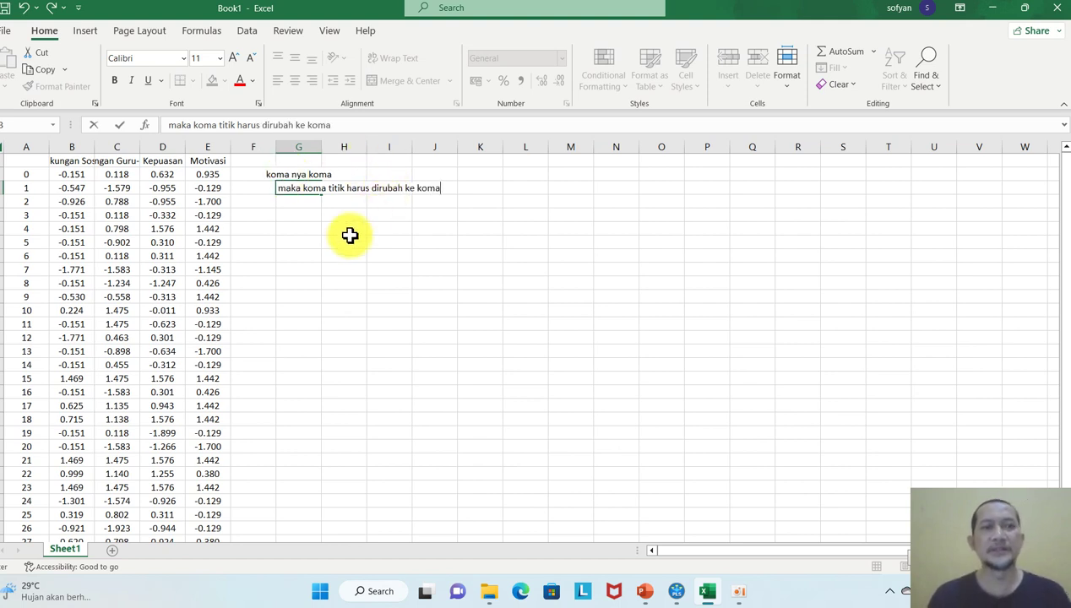
left_click(331, 256)
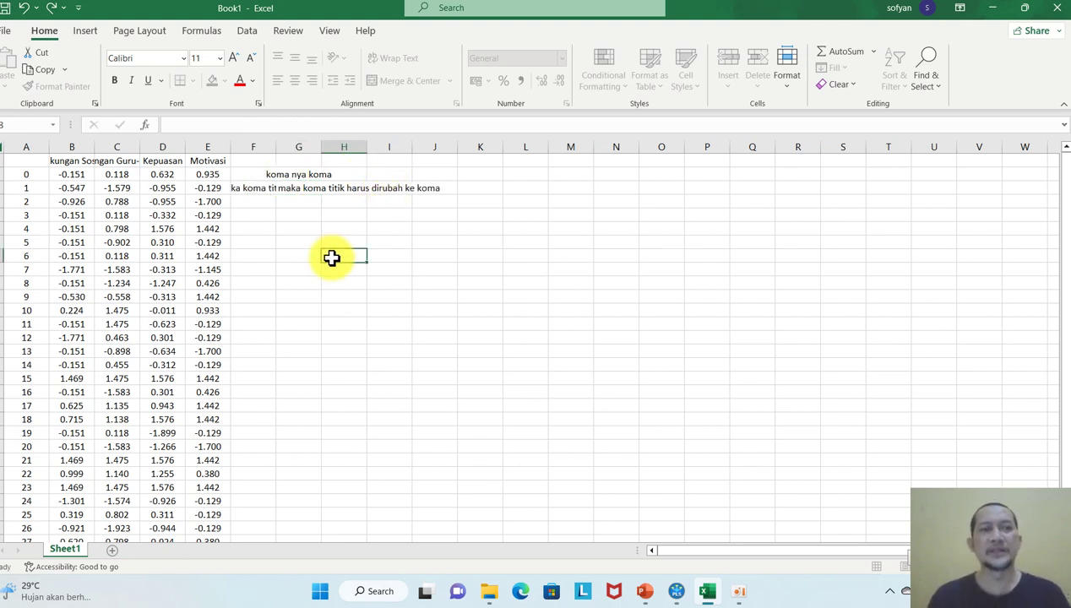
Label cell A1 "no" and renumber the cases in column A from 1 to 100
left_click(32, 163)
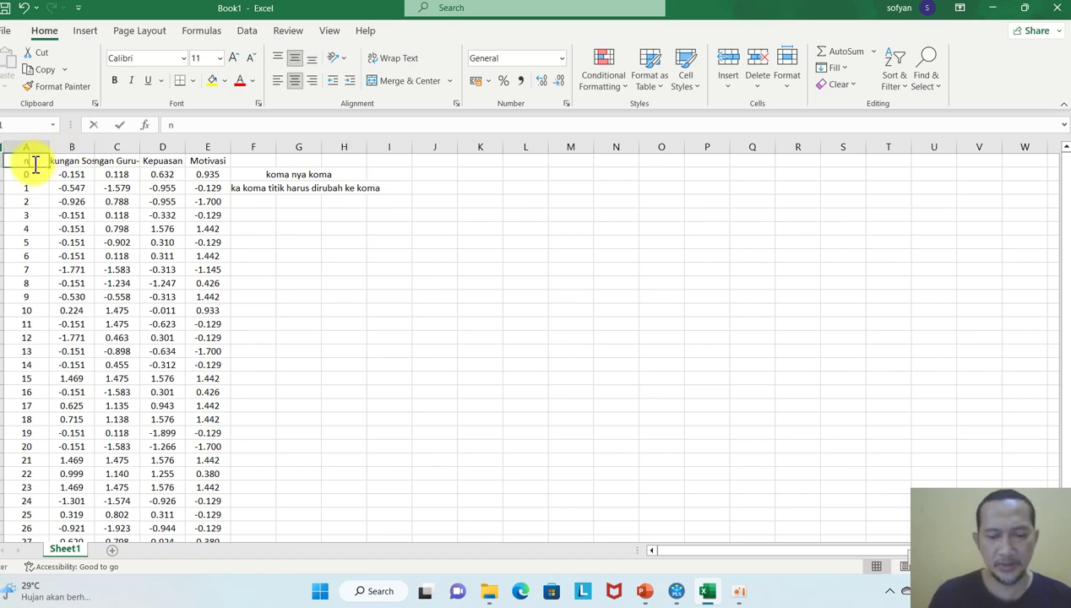
type("no")
key("Return")
type("1")
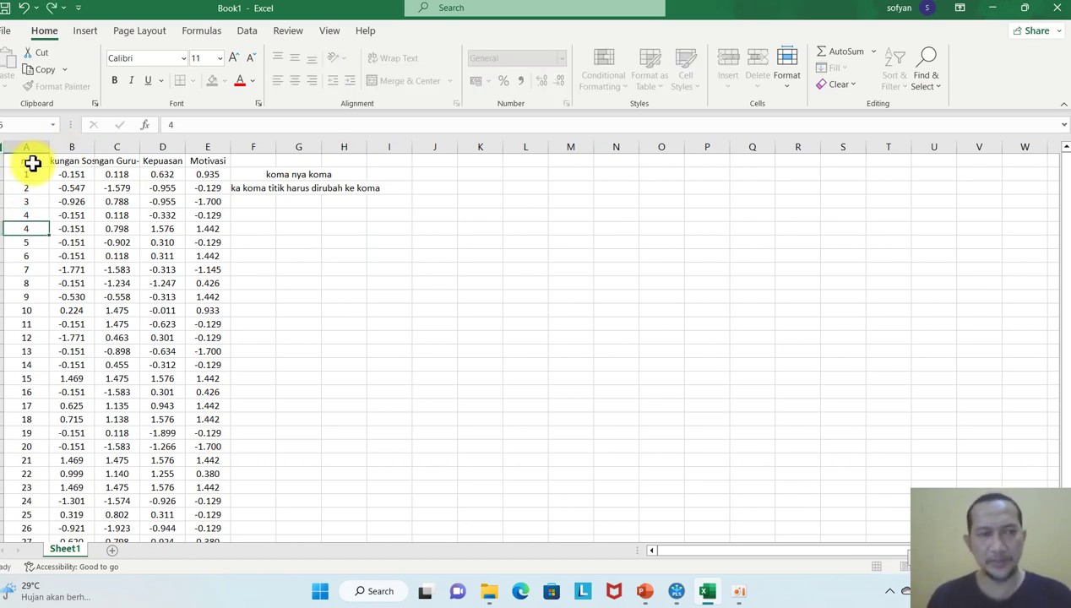
key("BackSpace")
type("5")
key("Return")
type("5")
left_click_drag(34, 173, 64, 526)
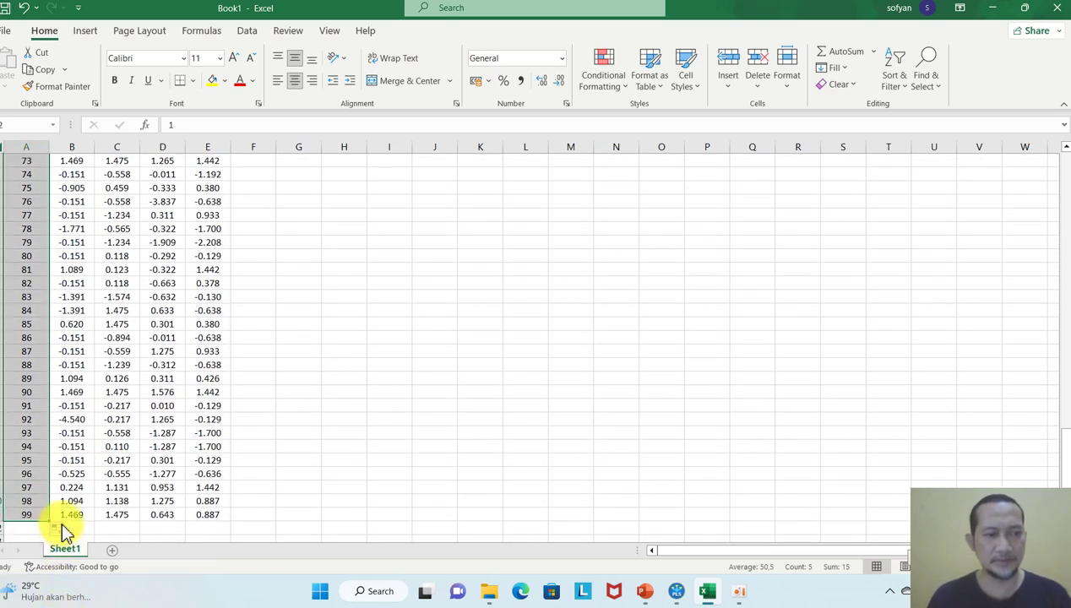
Copy the numbered score table A1:E101 and paste it into a new Notepad document
left_click_drag(215, 512, 25, 142)
key("ctrl+c")
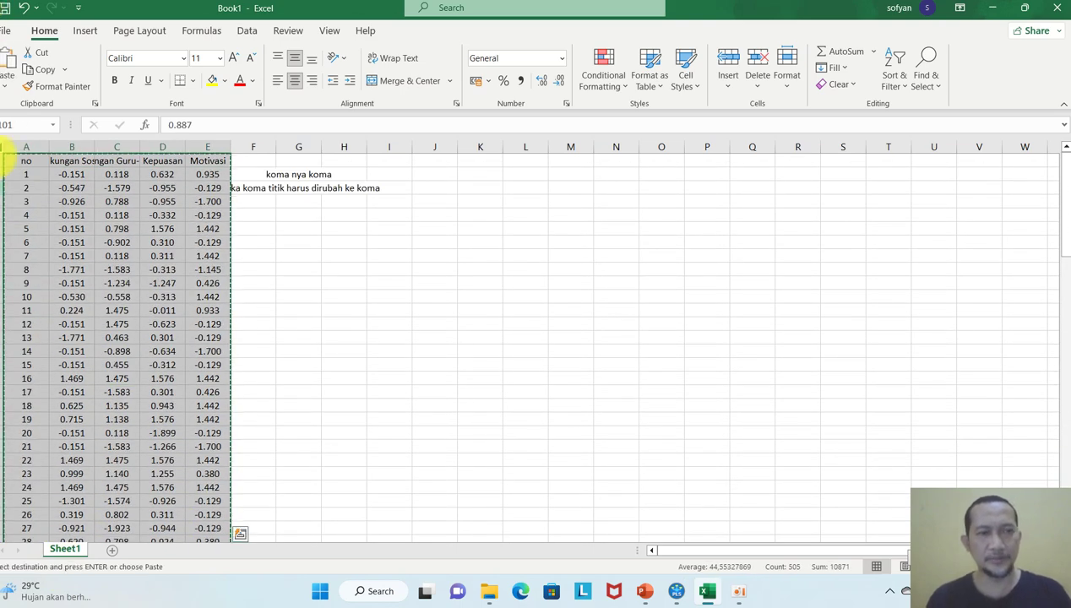
left_click(320, 592)
type("notepad")
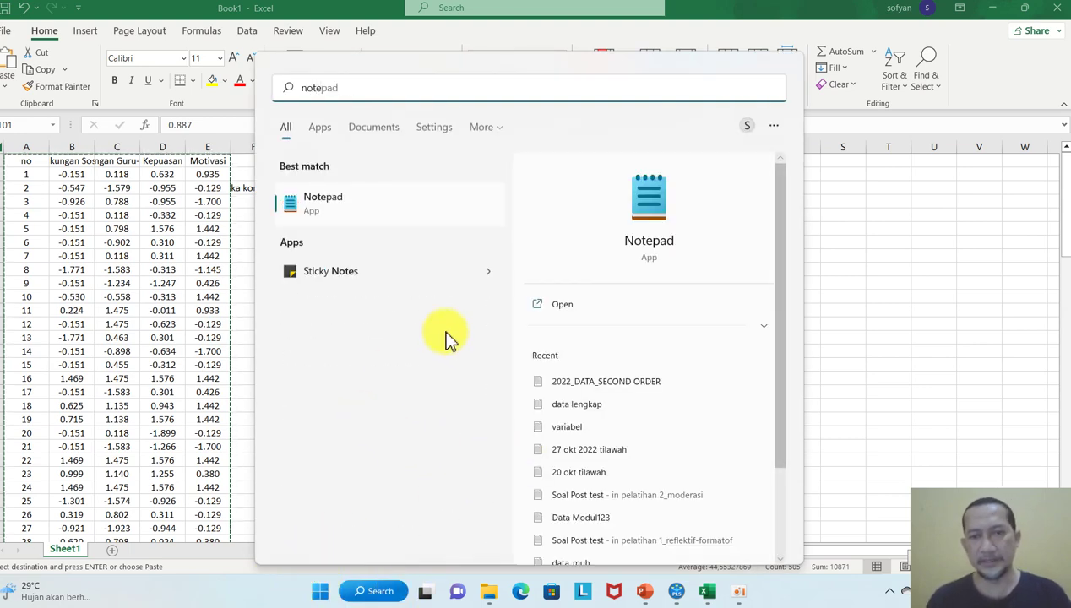
left_click(561, 306)
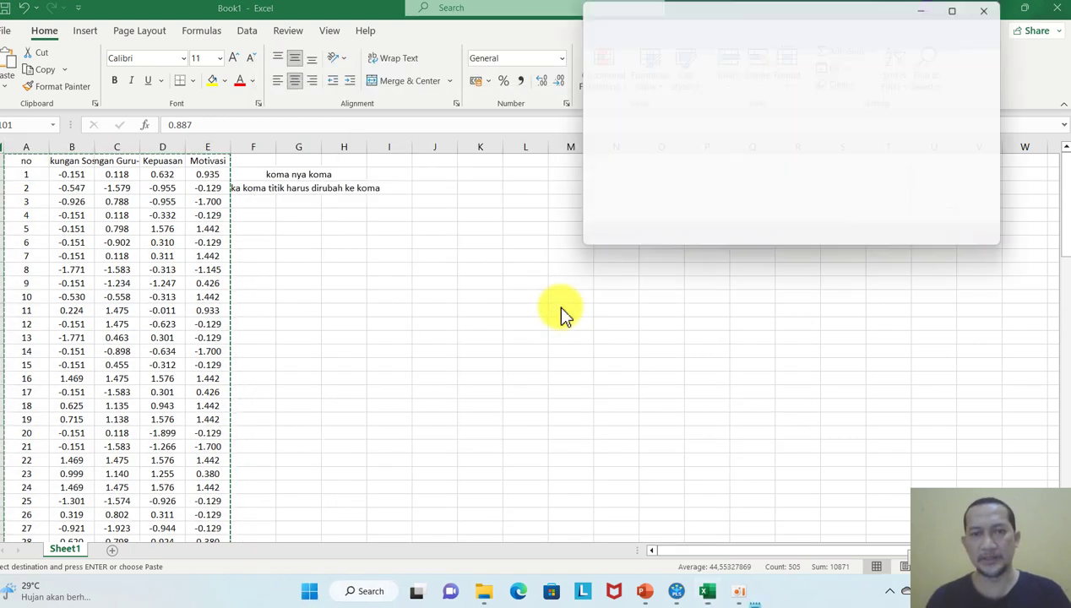
key("ctrl+v")
Replace every period with a comma throughout the pasted Notepad data
key("ctrl+a")
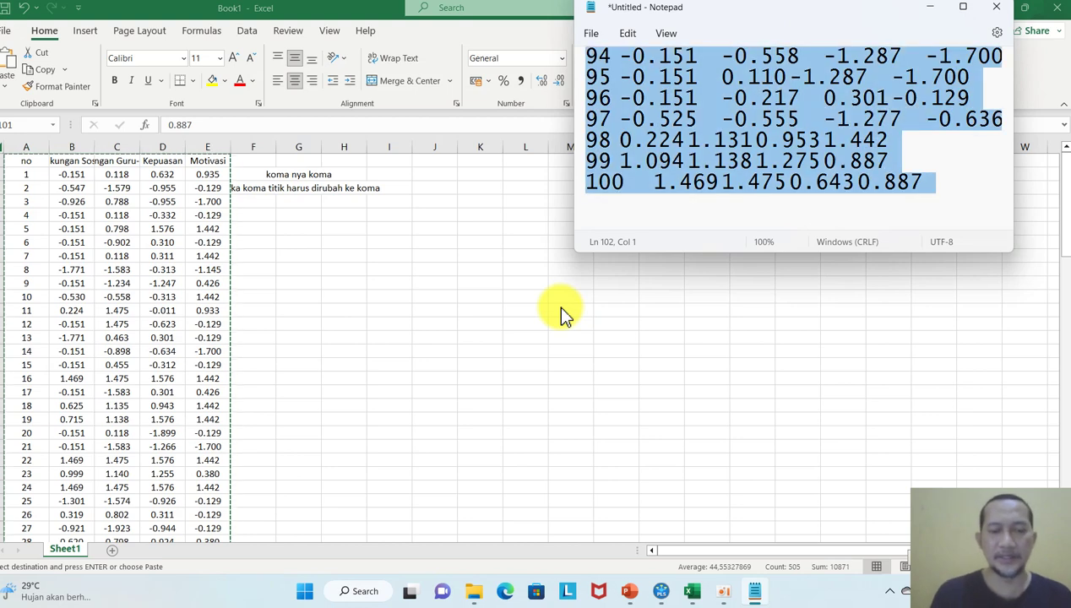
key("ctrl+h")
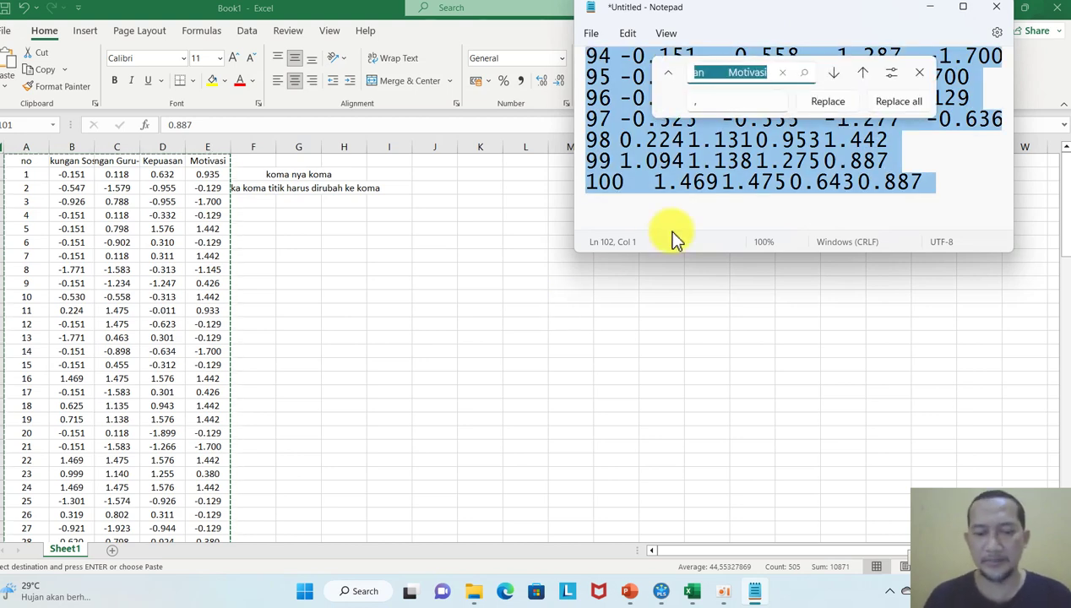
type(".")
key("Tab")
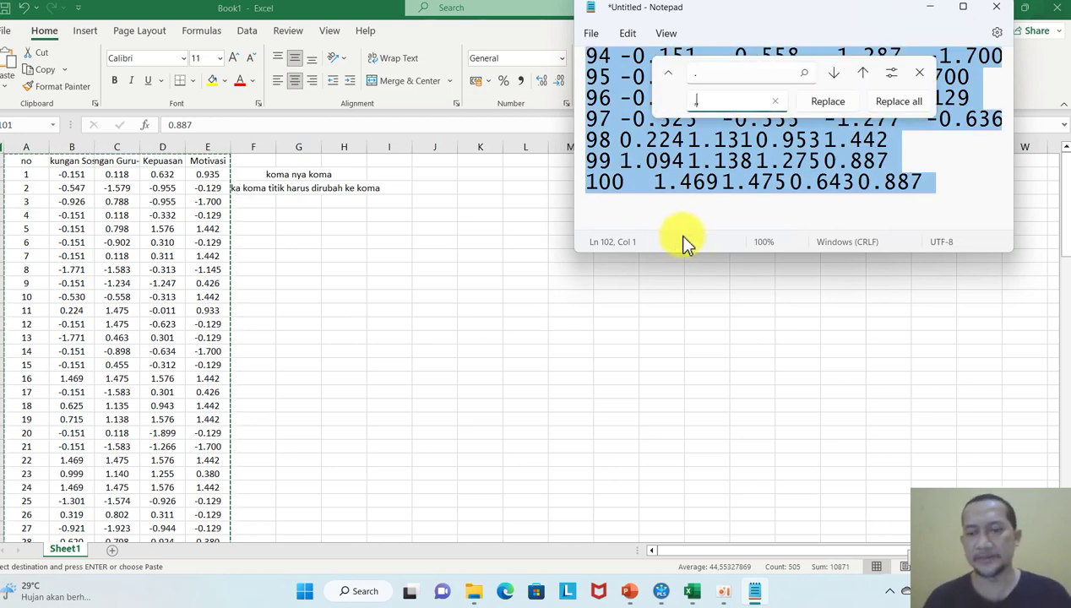
left_click(892, 102)
Copy all the comma-decimal text and paste it into the Excel sheet starting at K1
key("ctrl+a")
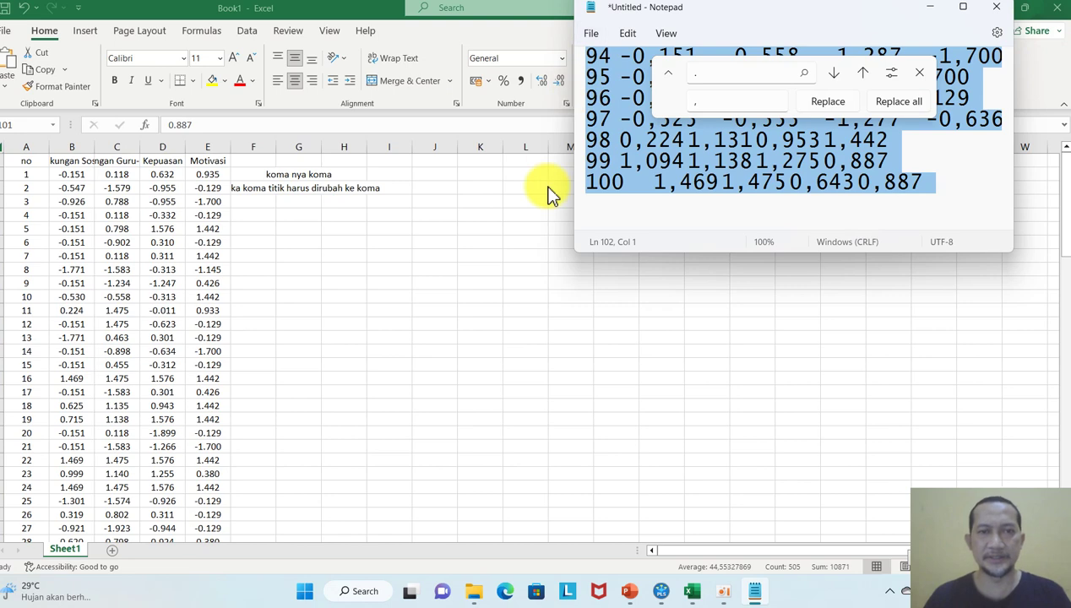
key("alt+Tab")
left_click(476, 161)
key("ctrl+v")
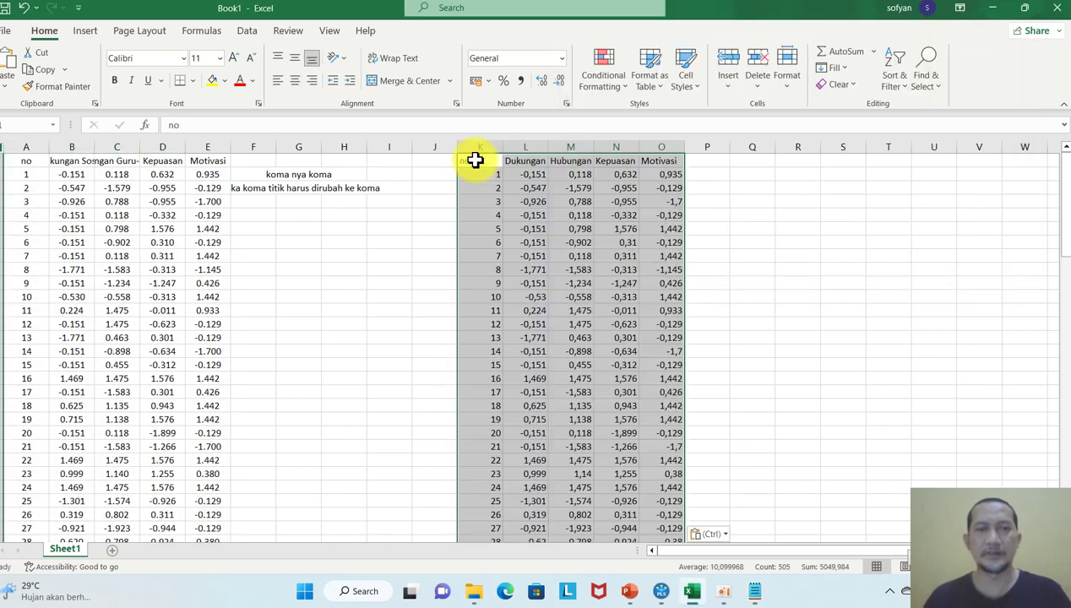
left_click(858, 218)
right_click(858, 218)
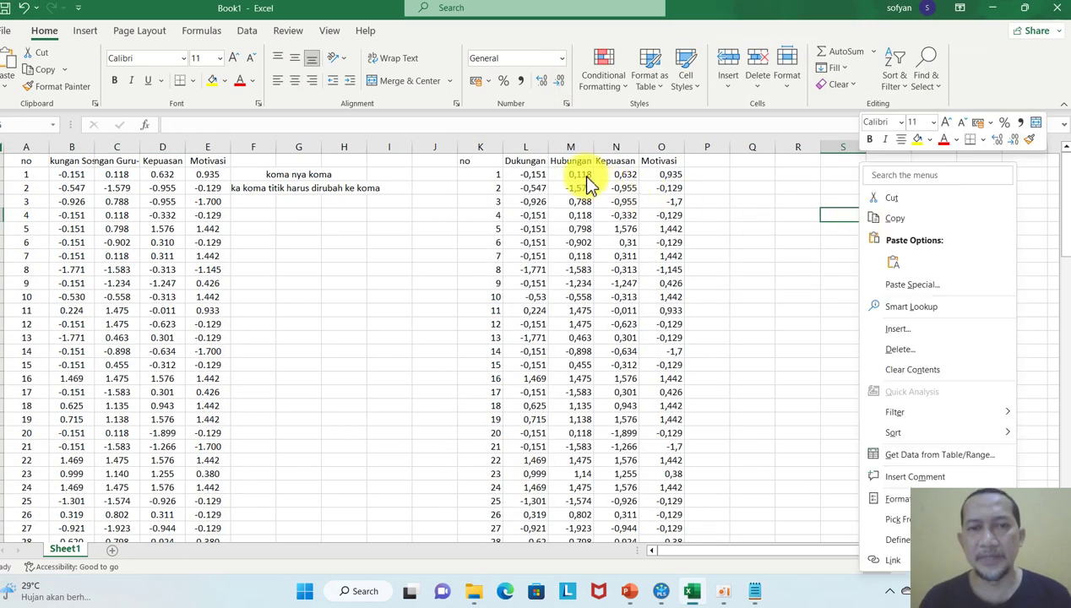
Insert a scatter chart from the Dukungan Sosial and Kepuasan columns (L and N)
left_click(521, 147)
left_click(521, 146)
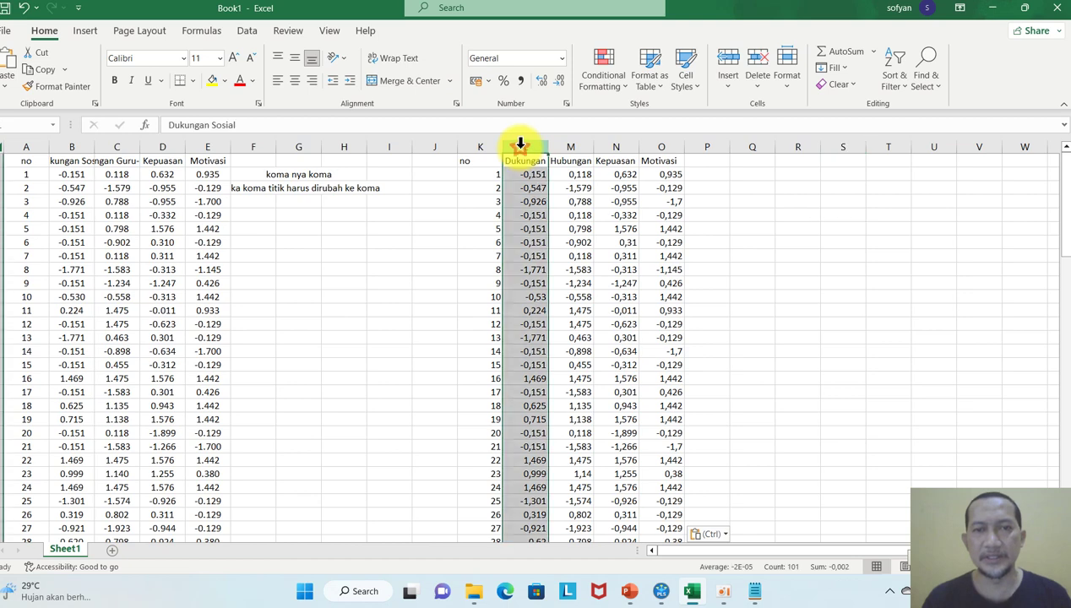
left_click(604, 142, "ctrl")
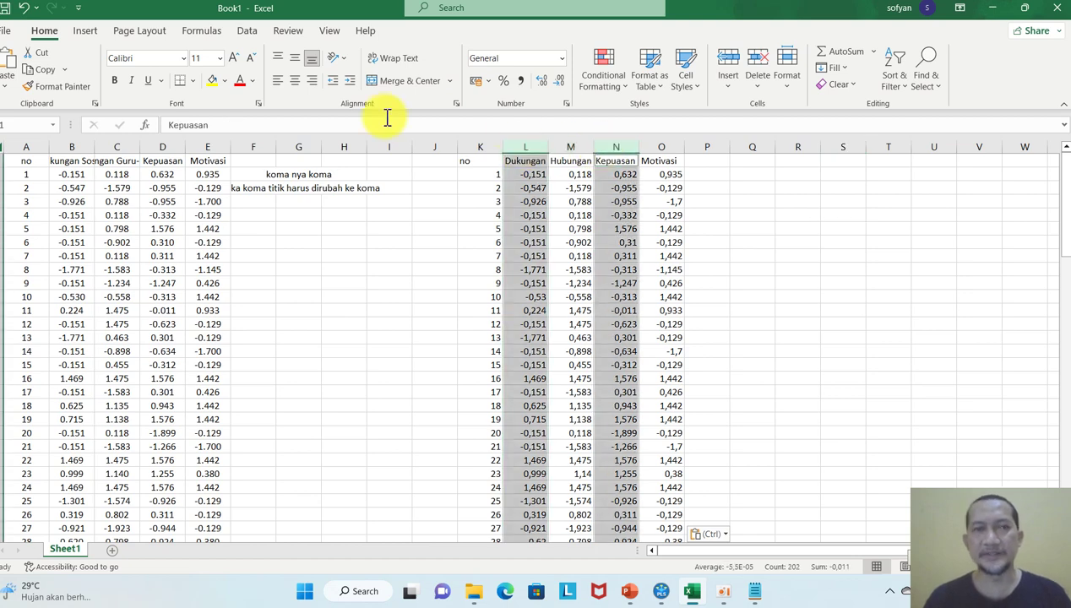
left_click(91, 36)
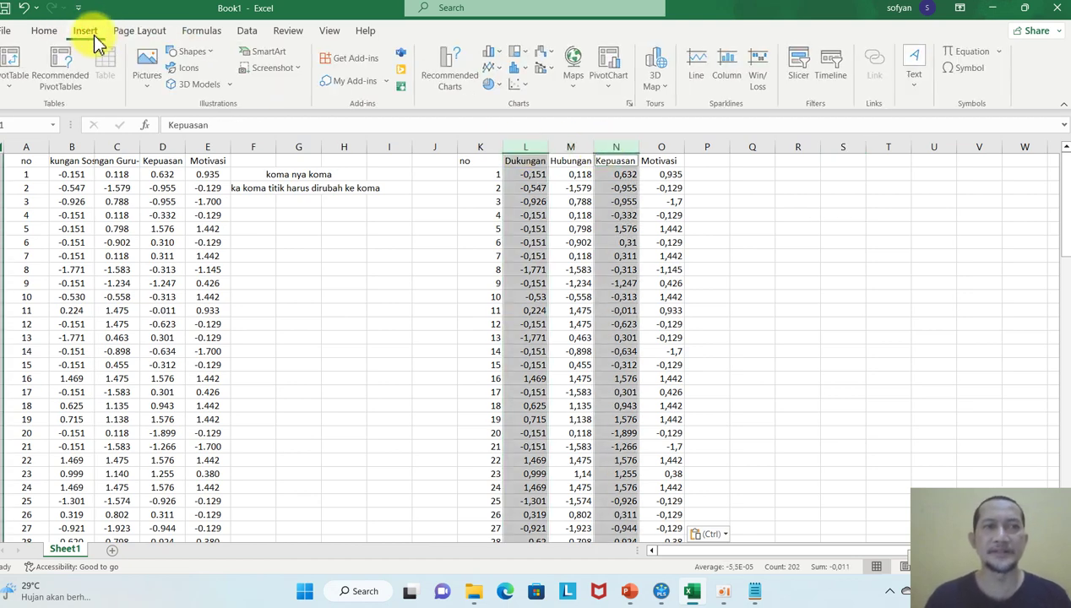
left_click(517, 69)
left_click(531, 133)
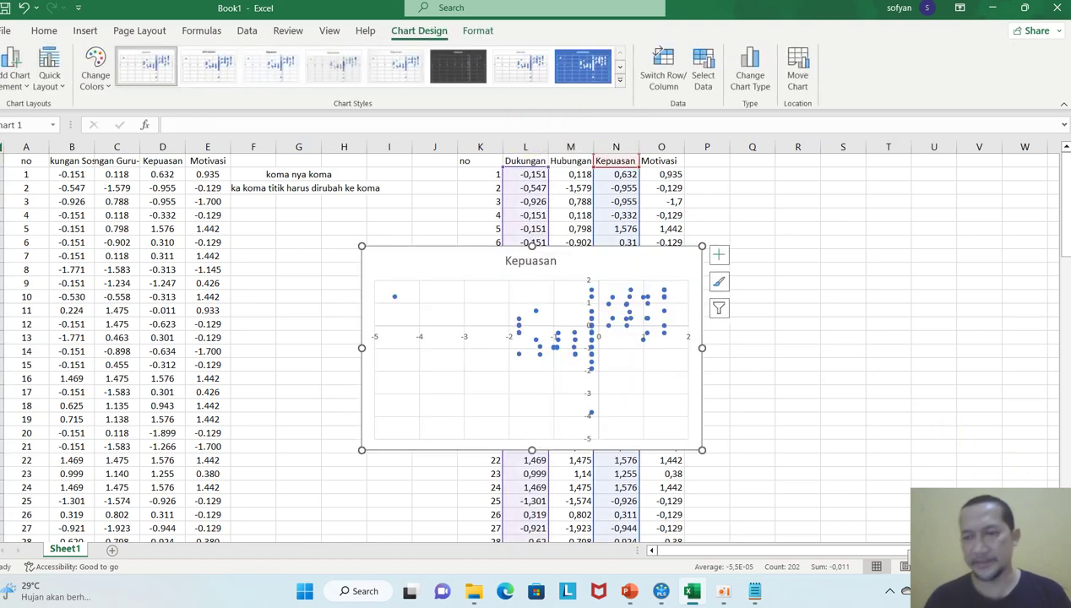
left_click(887, 501)
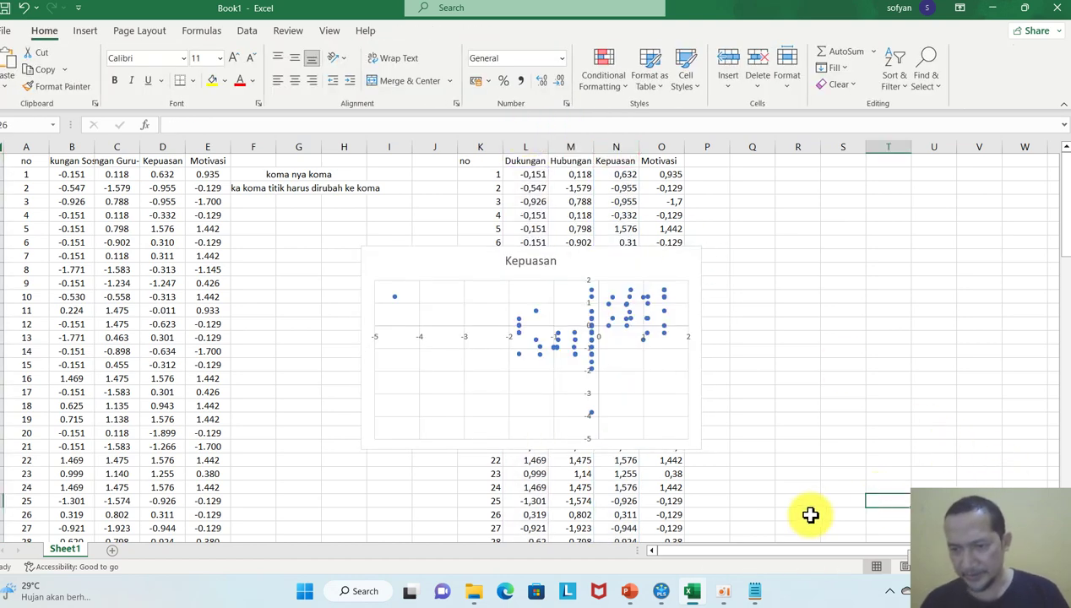
Move the scatter chart to the empty area beside the comma-decimal table, over columns Q to X
key("Right")
key("Right")
key("Right")
key("Right")
key("Right")
key("Right")
key("Right")
key("Right")
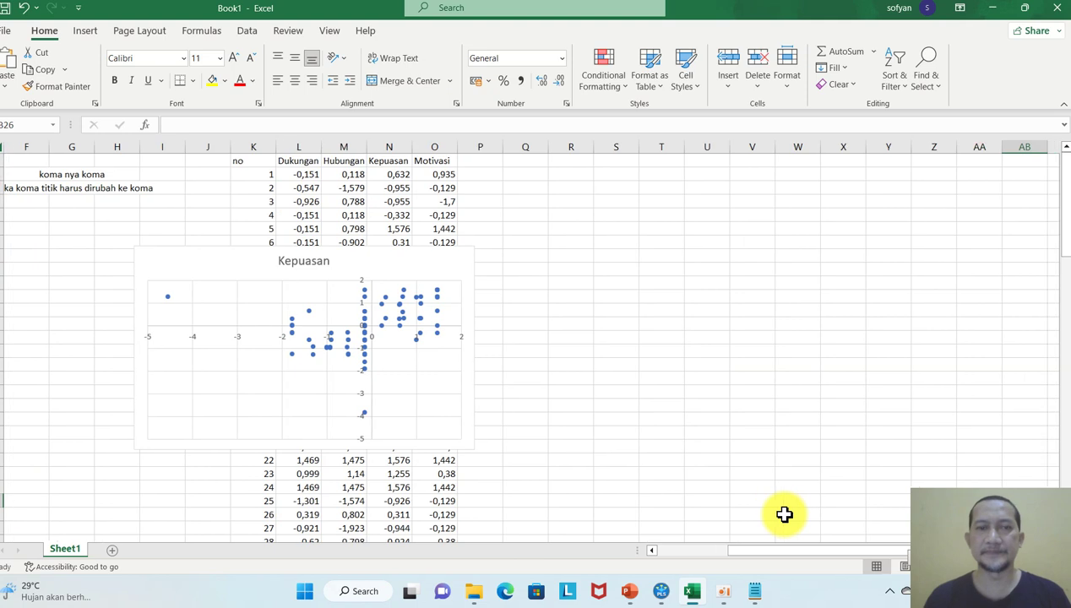
key("Right")
key("Right")
left_click_drag(115, 246, 486, 191)
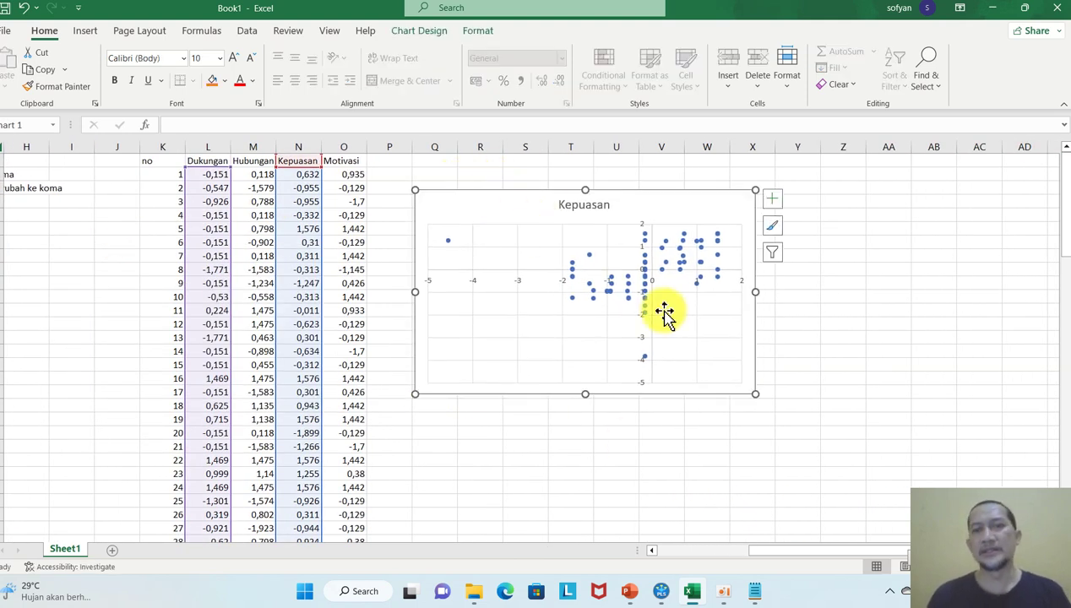
Add a linear trendline to the Kepuasan data series in the scatter chart
left_click(681, 265)
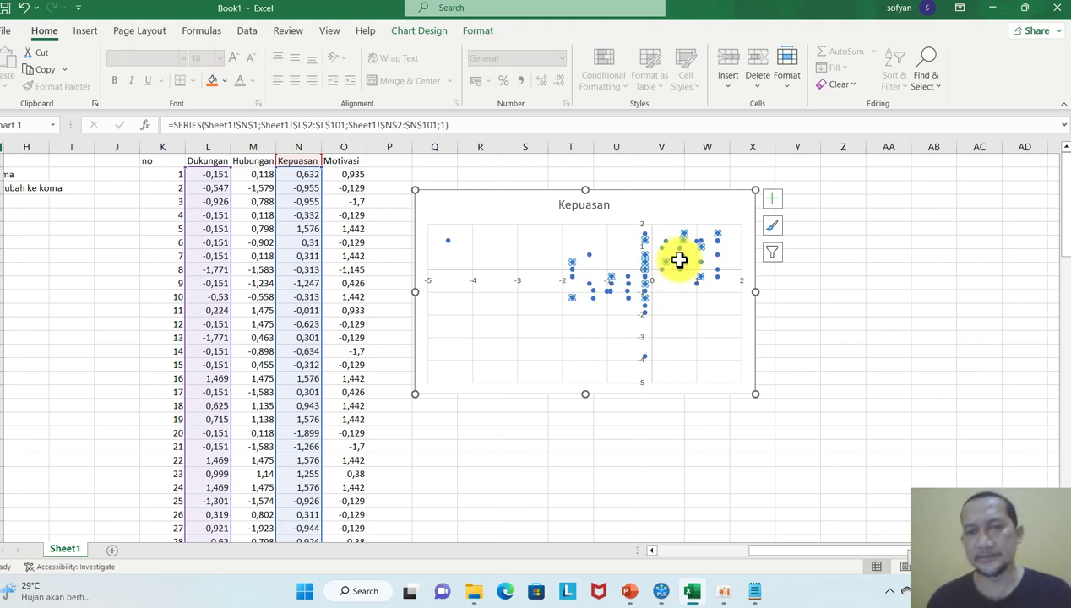
right_click(680, 260)
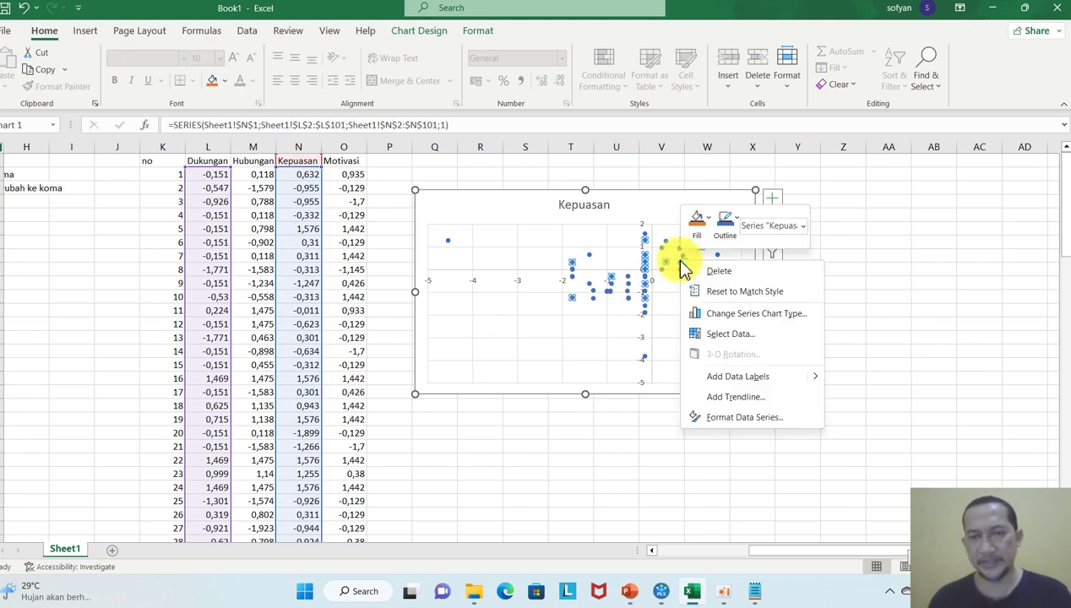
left_click(759, 404)
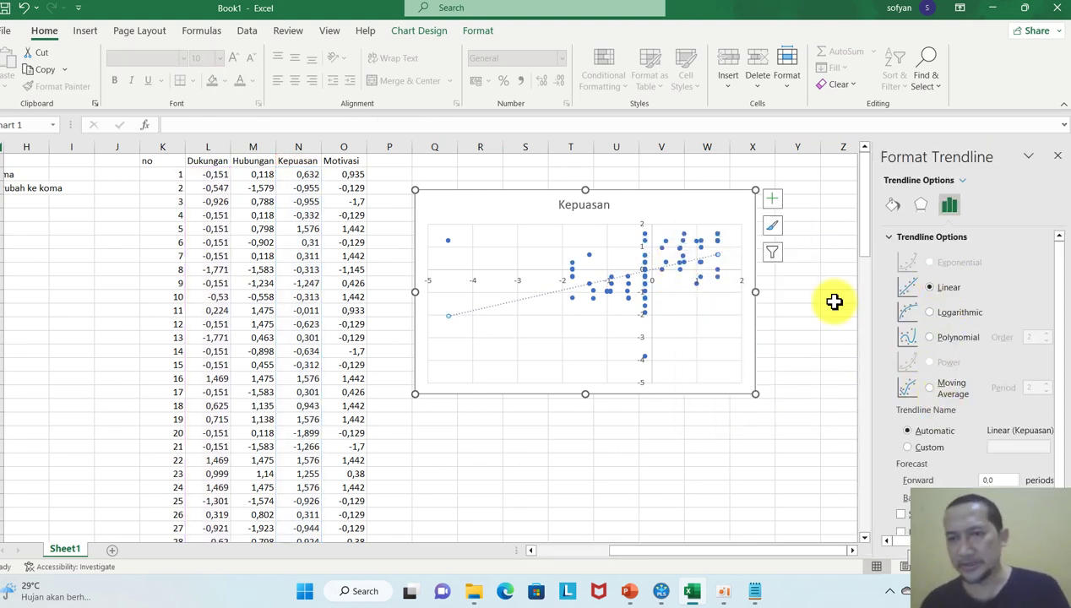
Format the trendline as a solid red line with a solid dash type
left_click(922, 207)
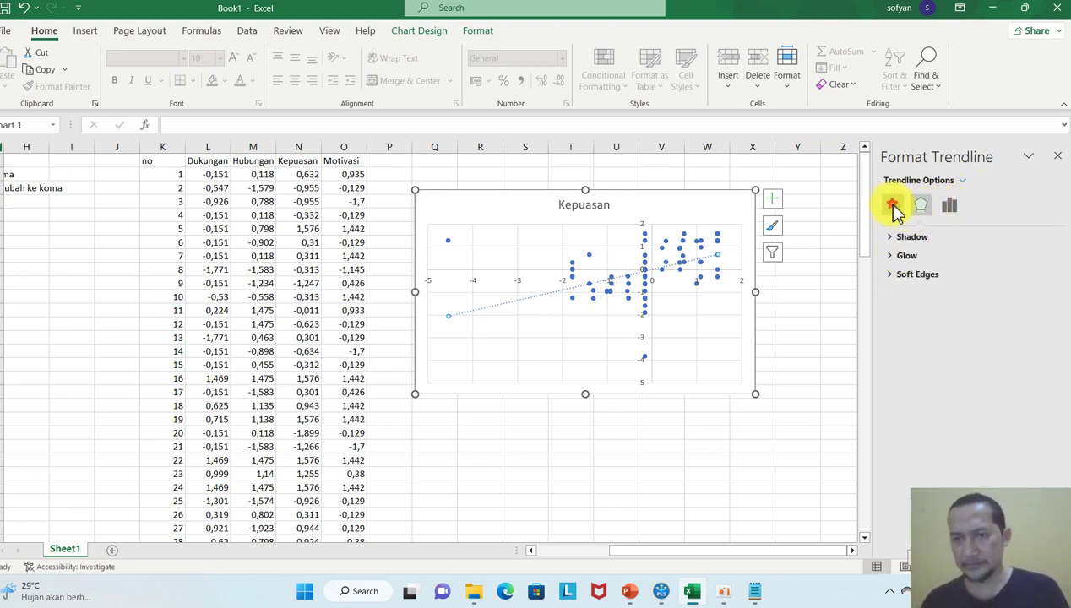
left_click(894, 207)
left_click(936, 277)
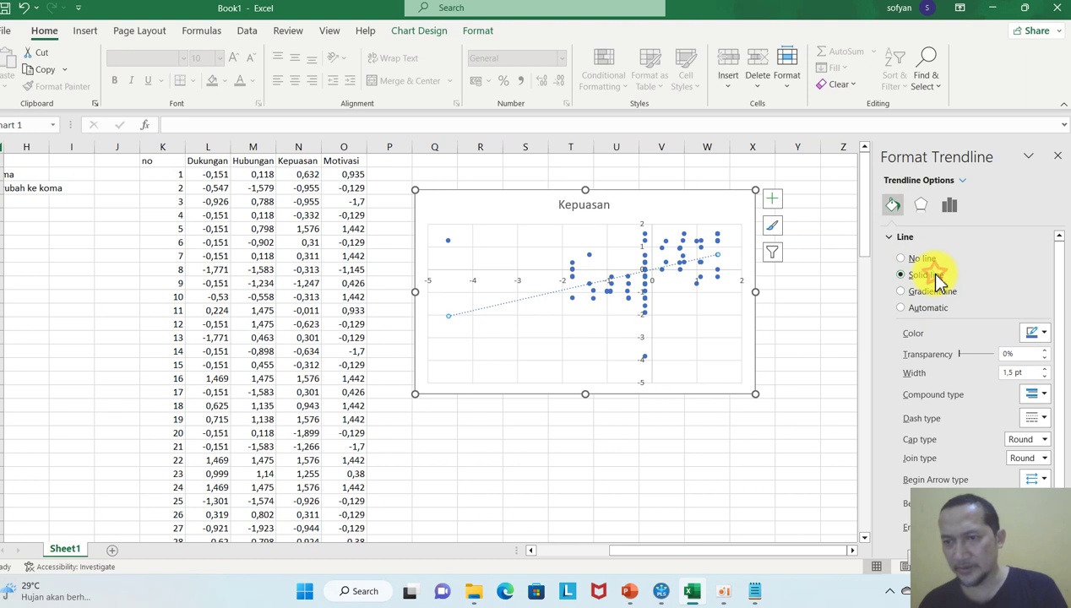
left_click(1042, 336)
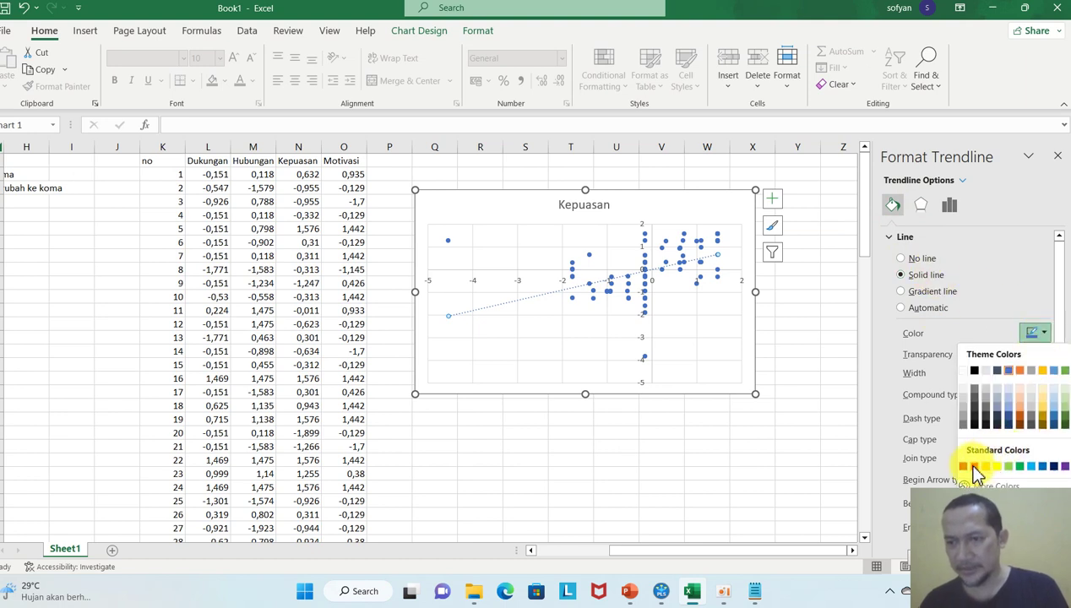
left_click(974, 466)
left_click(1040, 419)
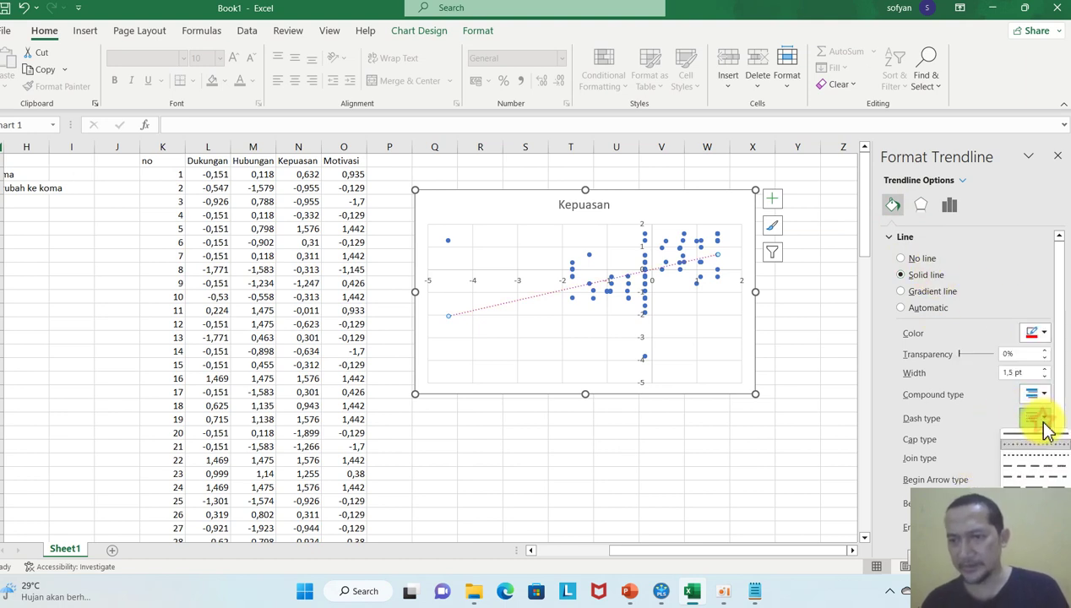
left_click(1032, 441)
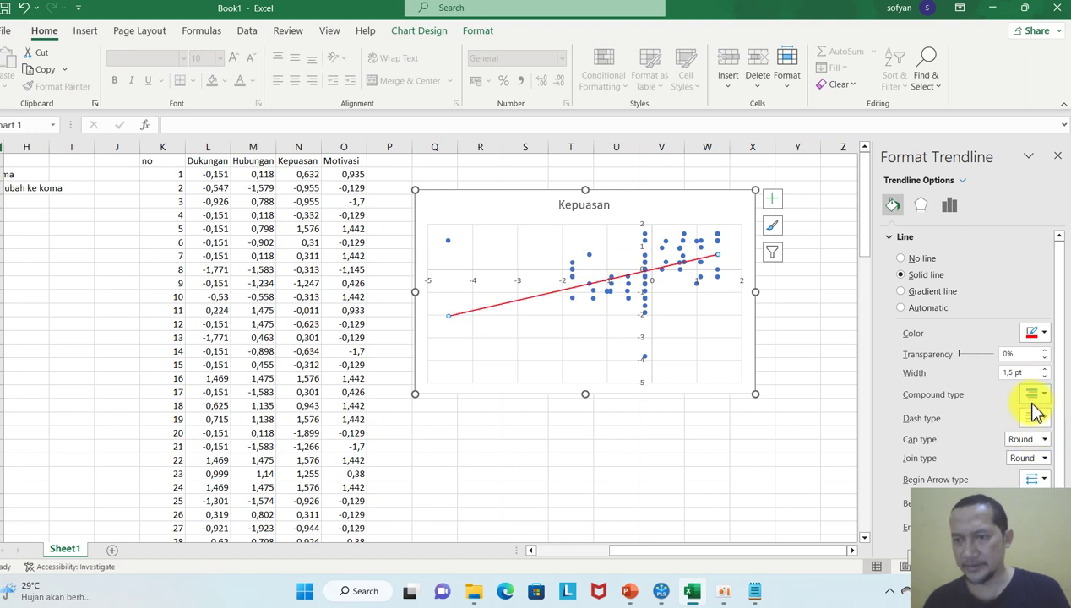
Set the trendline width to 3,25 pt and close the trendline formatting options
left_click(1045, 369)
left_click(1044, 369)
left_click(1045, 369)
left_click(1045, 369)
left_click(1044, 369)
left_click(1045, 369)
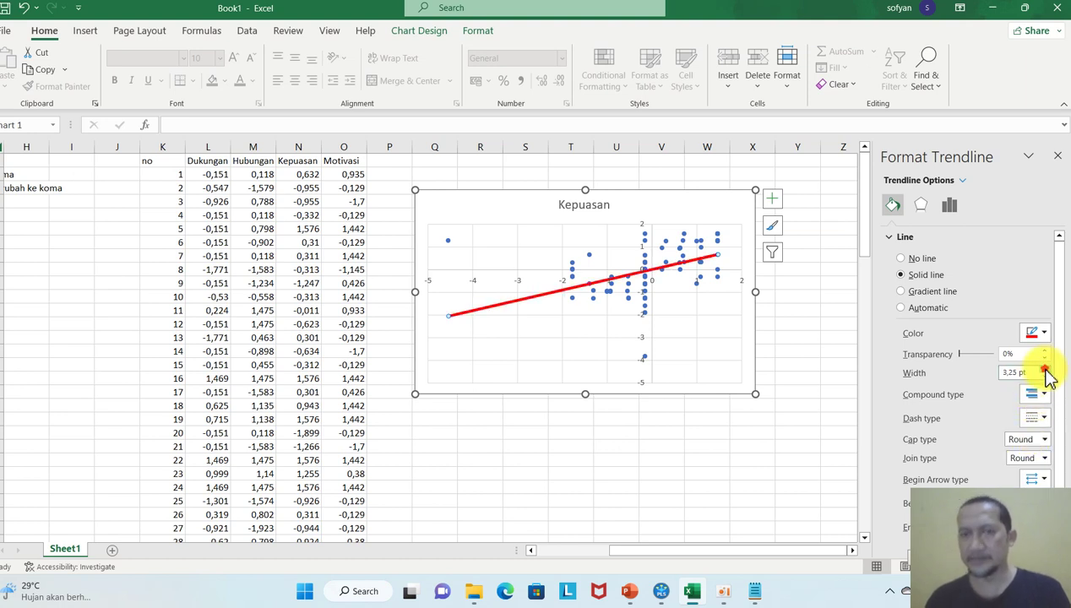
left_click(1057, 158)
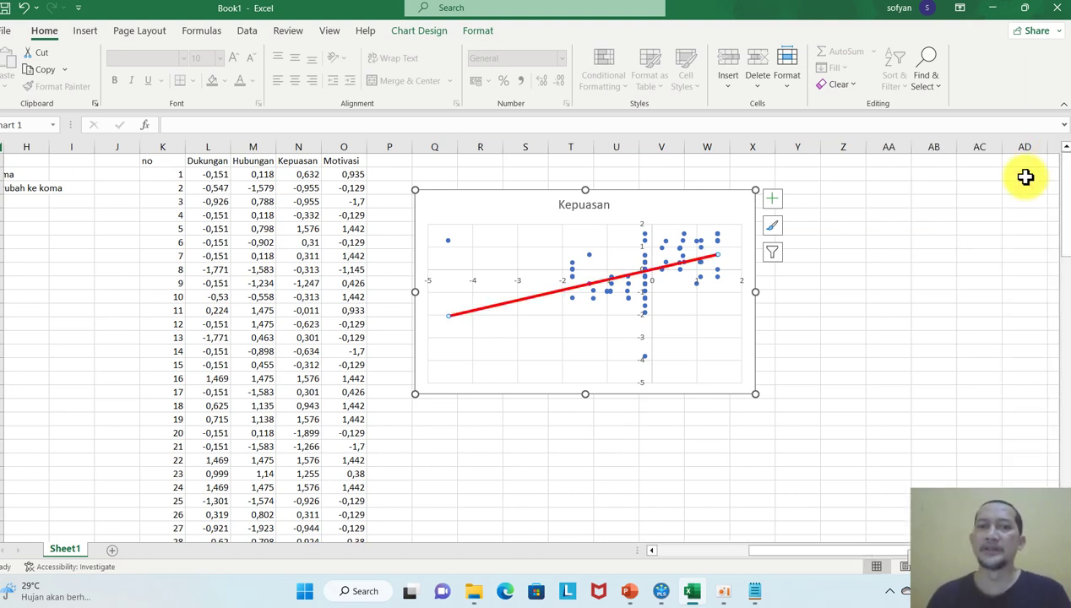
left_click(884, 282)
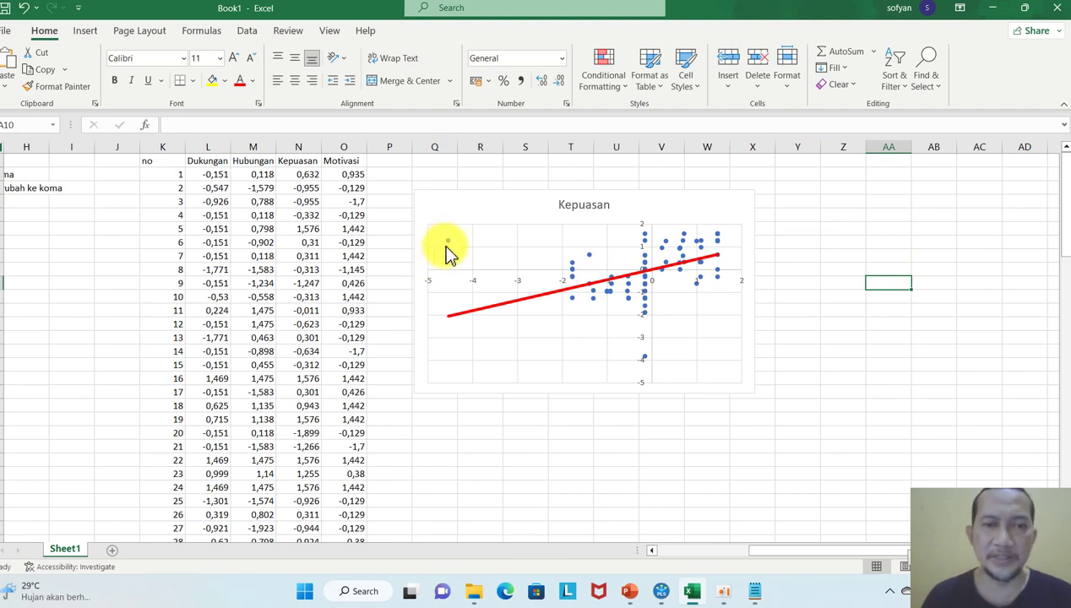
Turn on filtering for the header row of the sheet
mouse_move(450, 250)
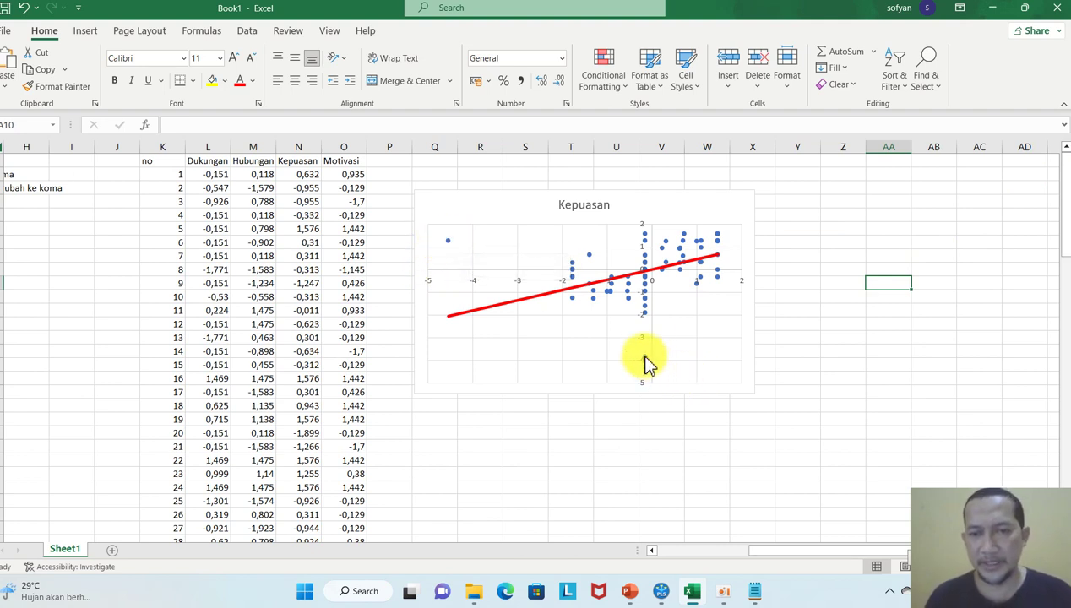
mouse_move(647, 365)
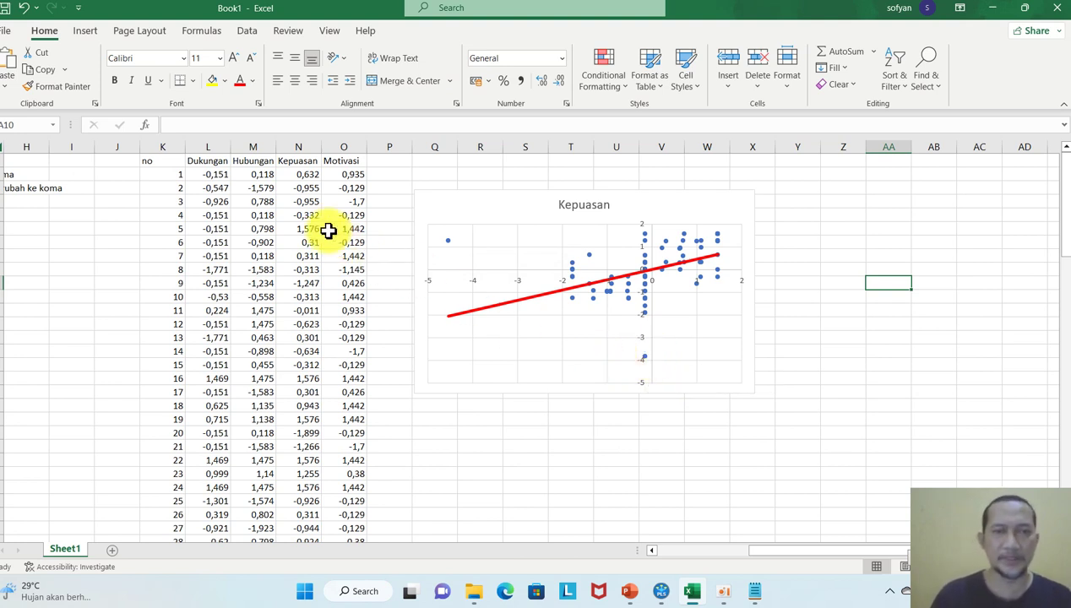
left_click(2, 174)
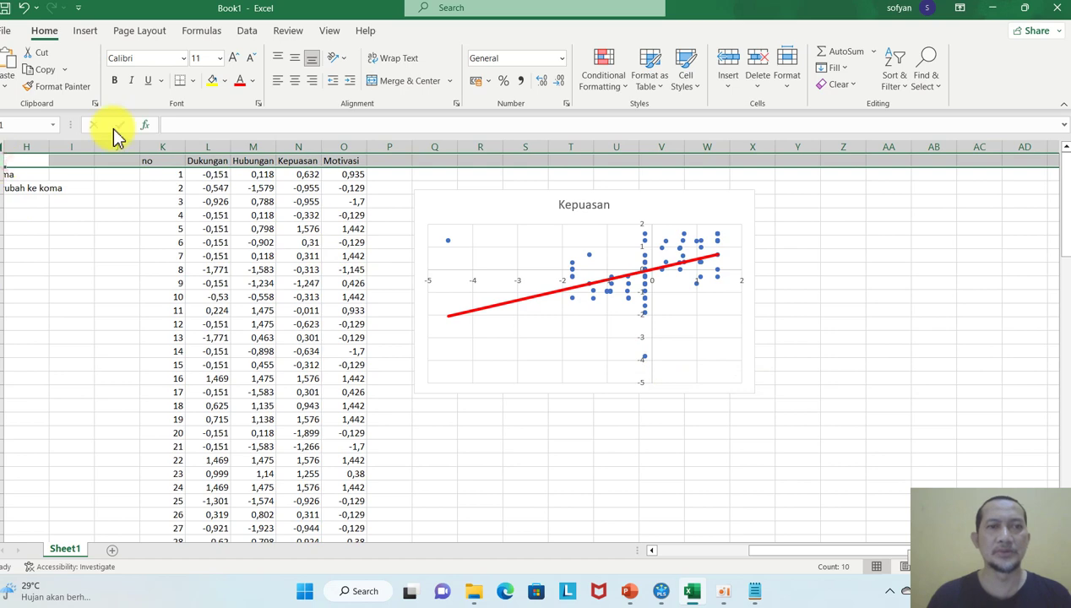
left_click(330, 31)
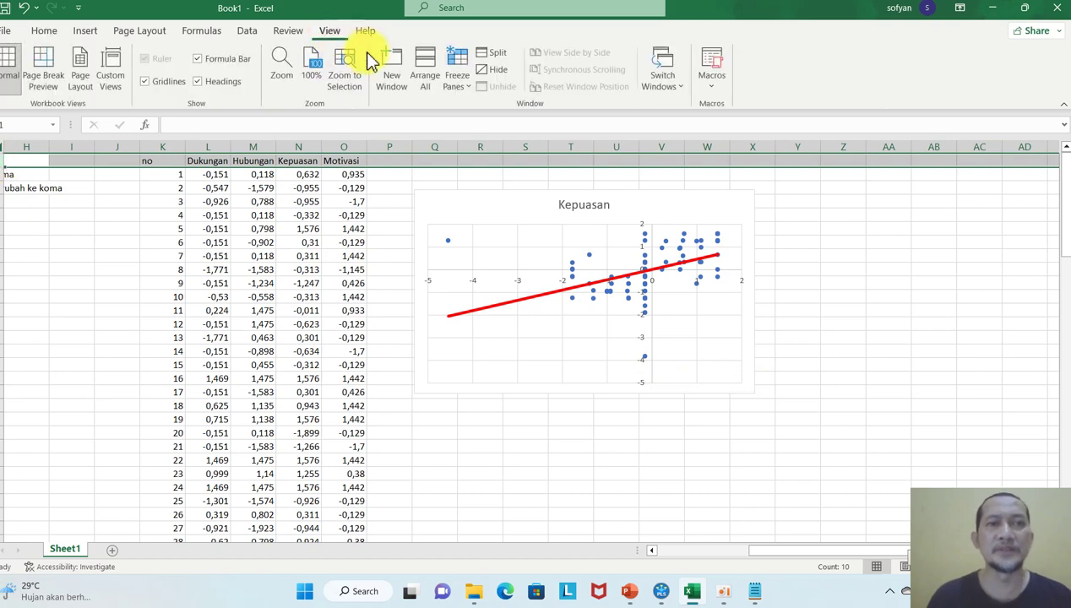
left_click(248, 31)
left_click(446, 72)
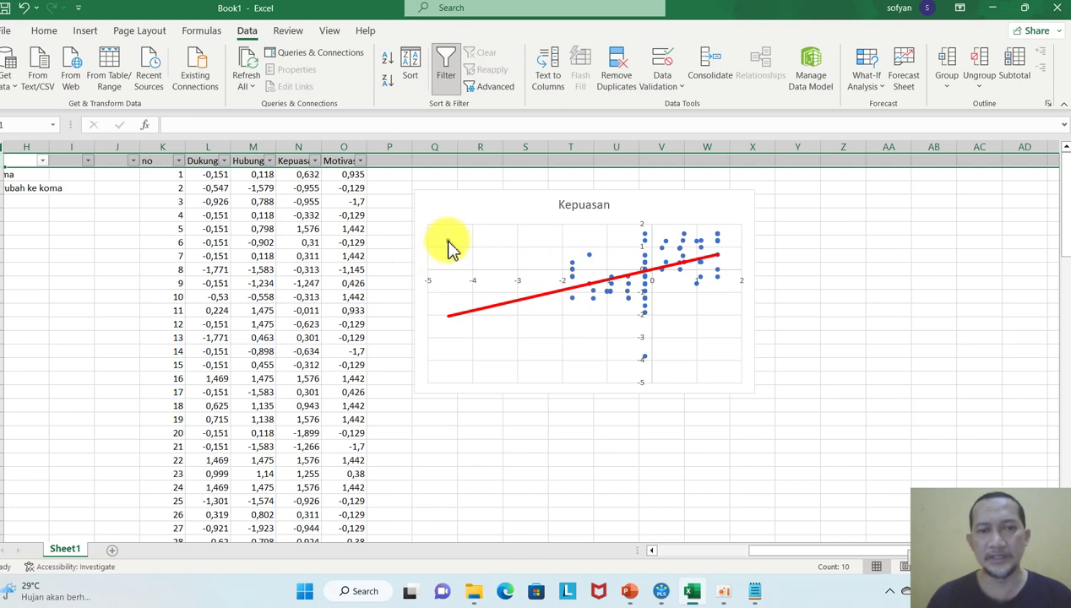
Filter the Dukungan Sosial column in column L to show only the value -4,54
left_click(220, 227)
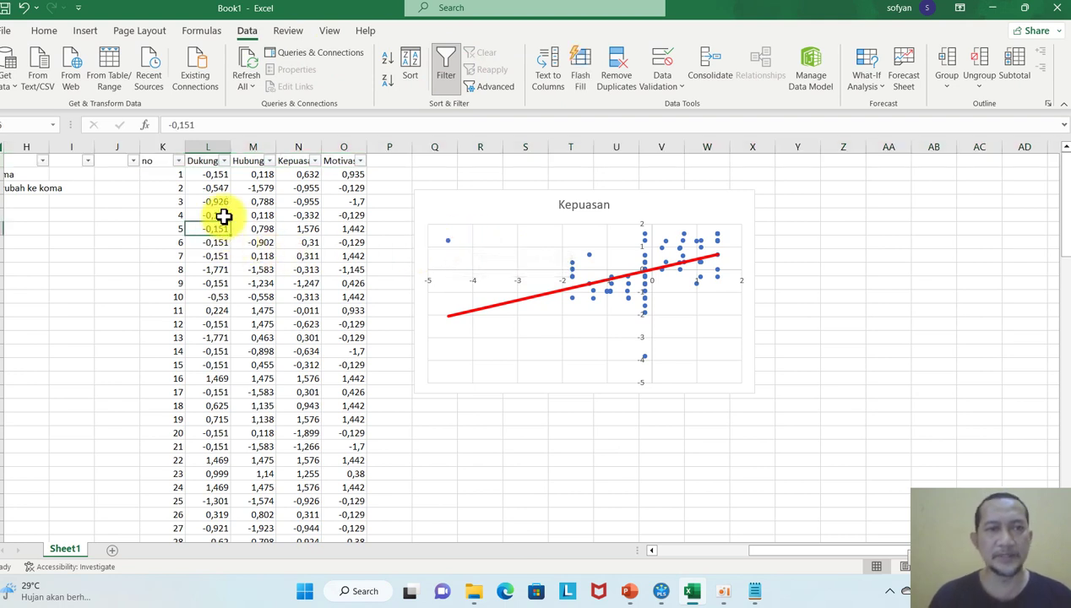
left_click(223, 161)
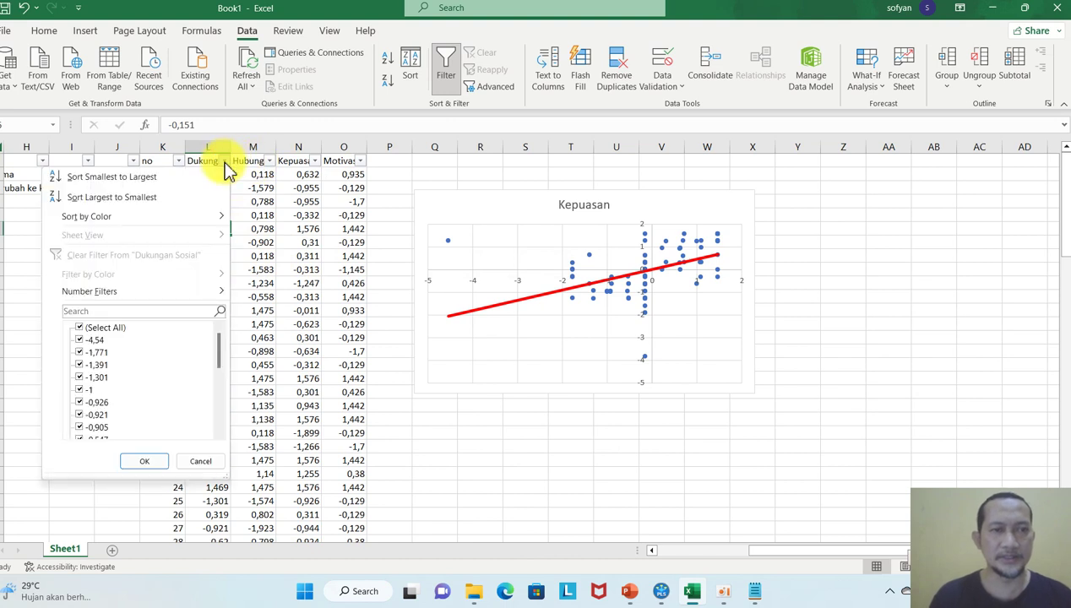
left_click(106, 328)
left_click(97, 339)
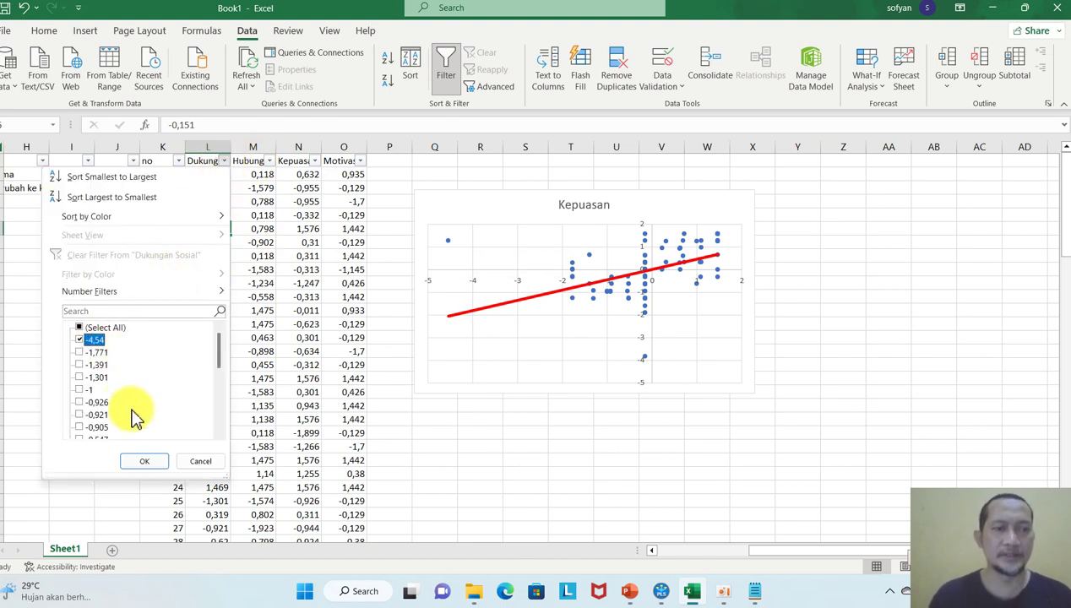
left_click(152, 463)
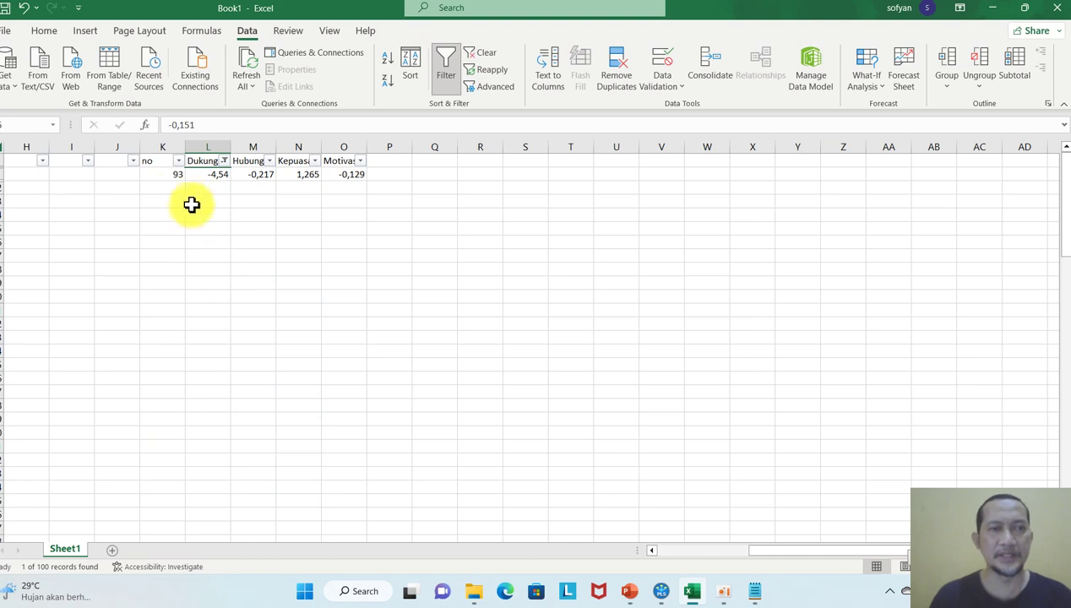
Fill the no and Dukungan Sosial cells of the filtered record with yellow
left_click_drag(167, 175, 208, 171)
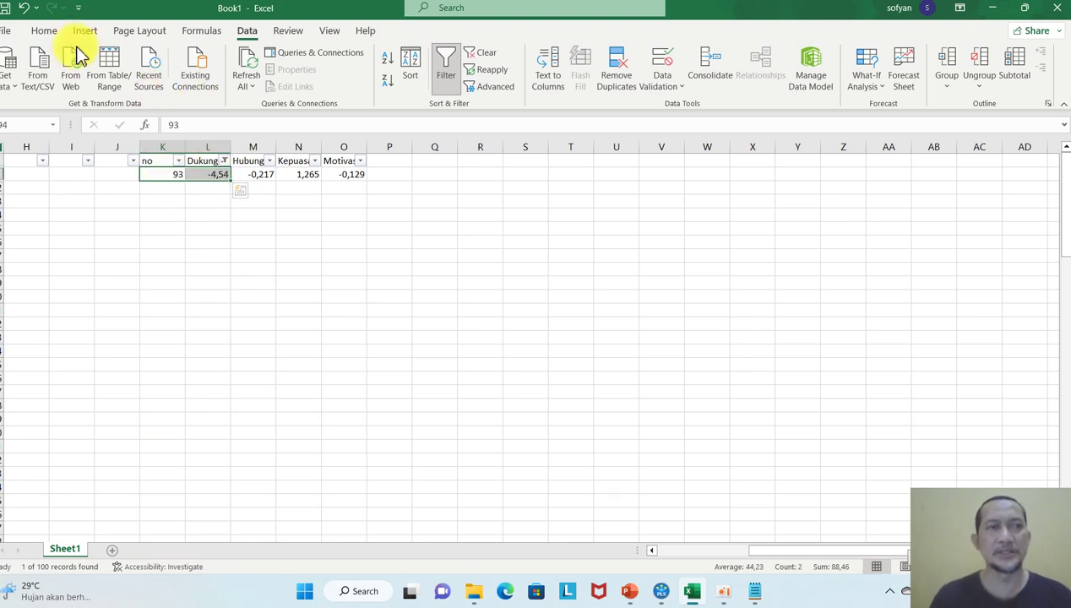
left_click(46, 32)
left_click(212, 80)
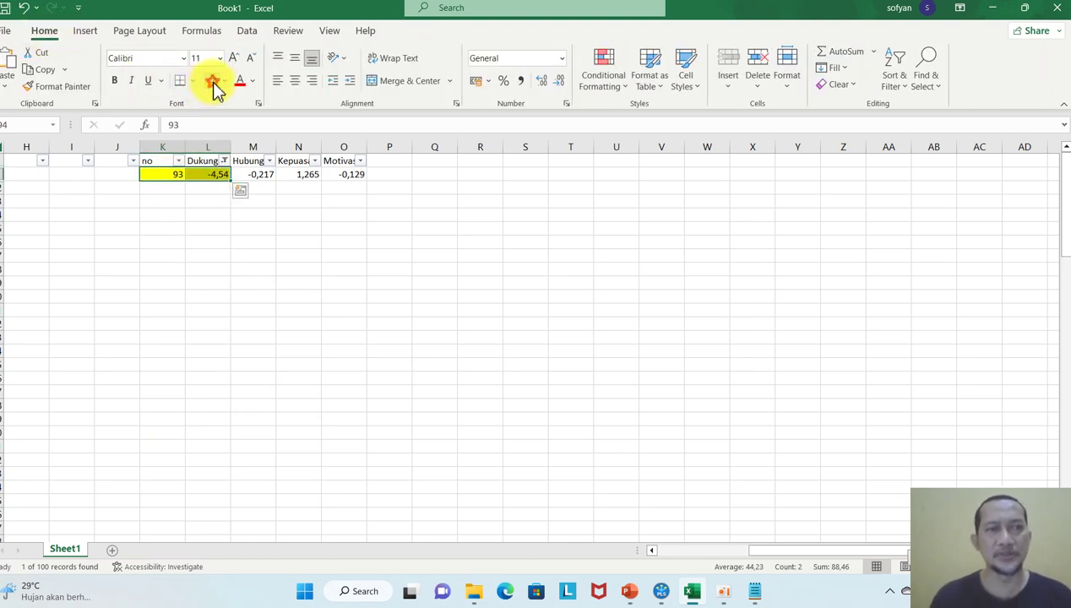
left_click(212, 216)
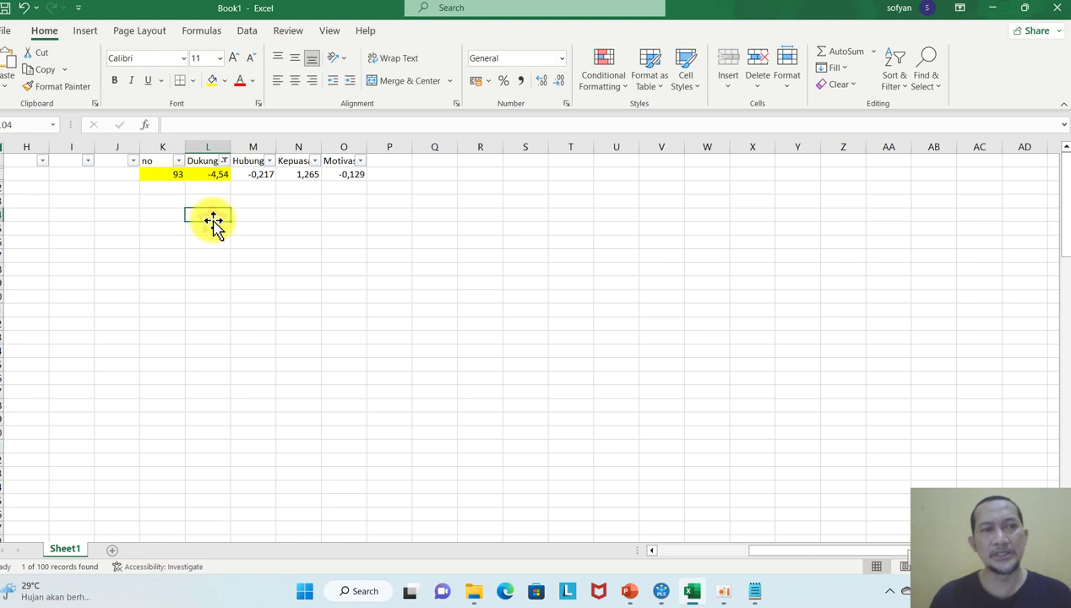
Show all values again in the Dukungan Sosial filter
left_click(224, 162)
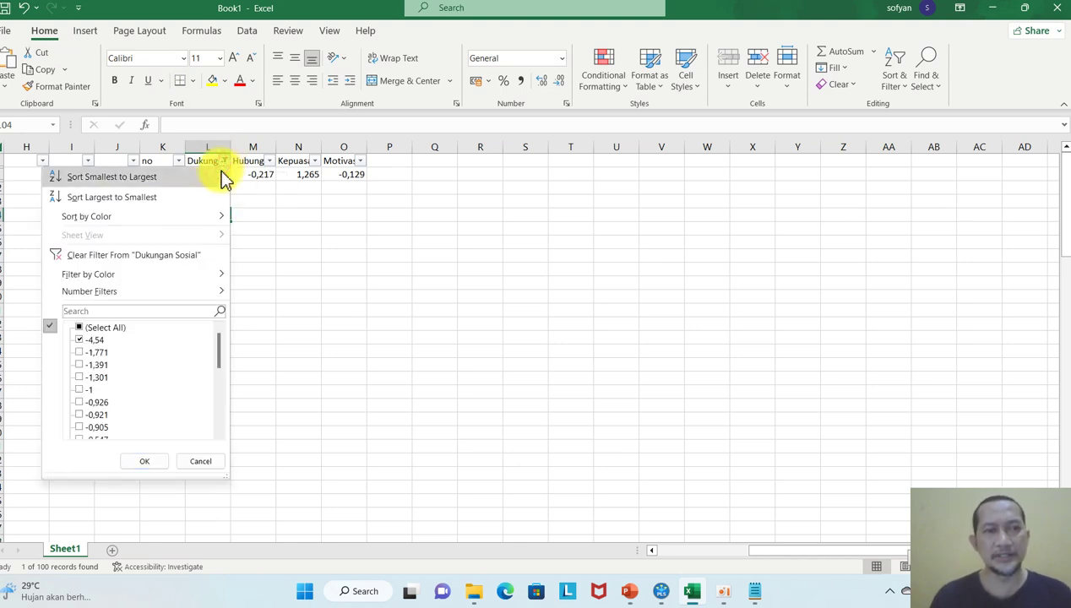
left_click(92, 327)
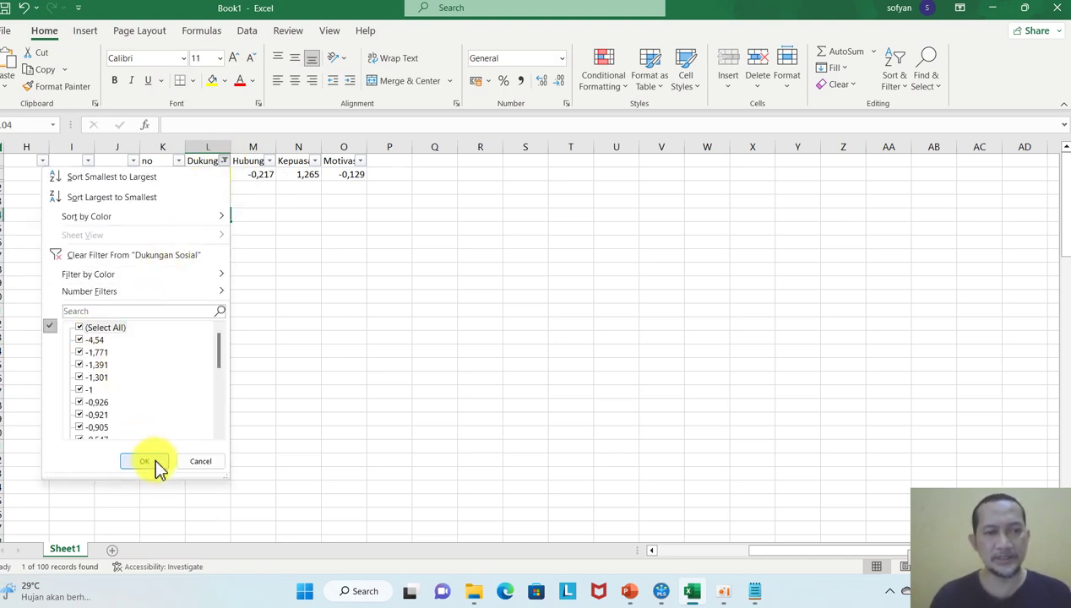
left_click(151, 463)
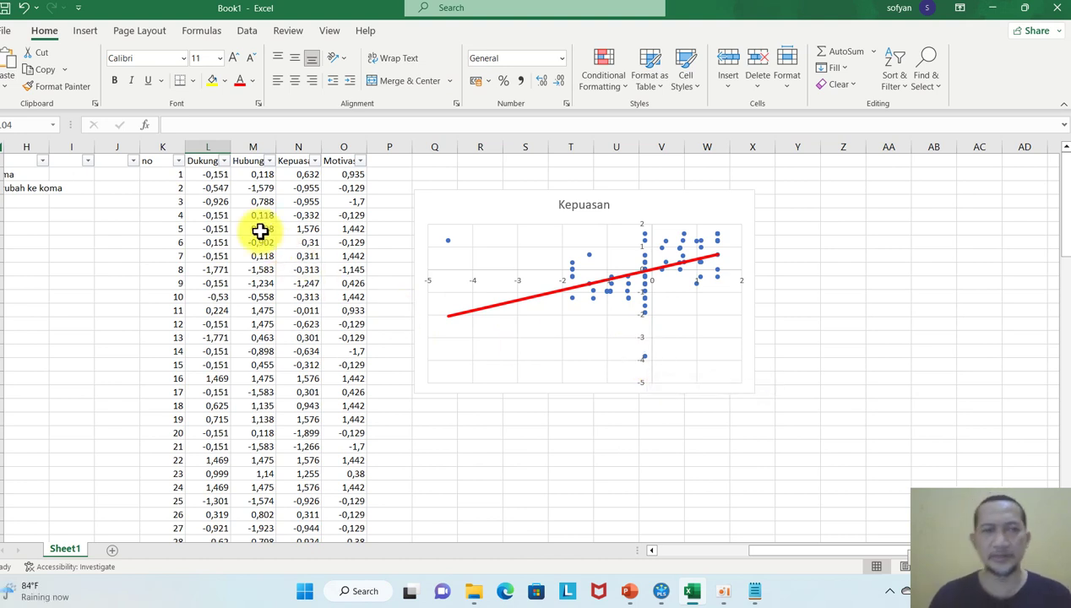
left_click(224, 161)
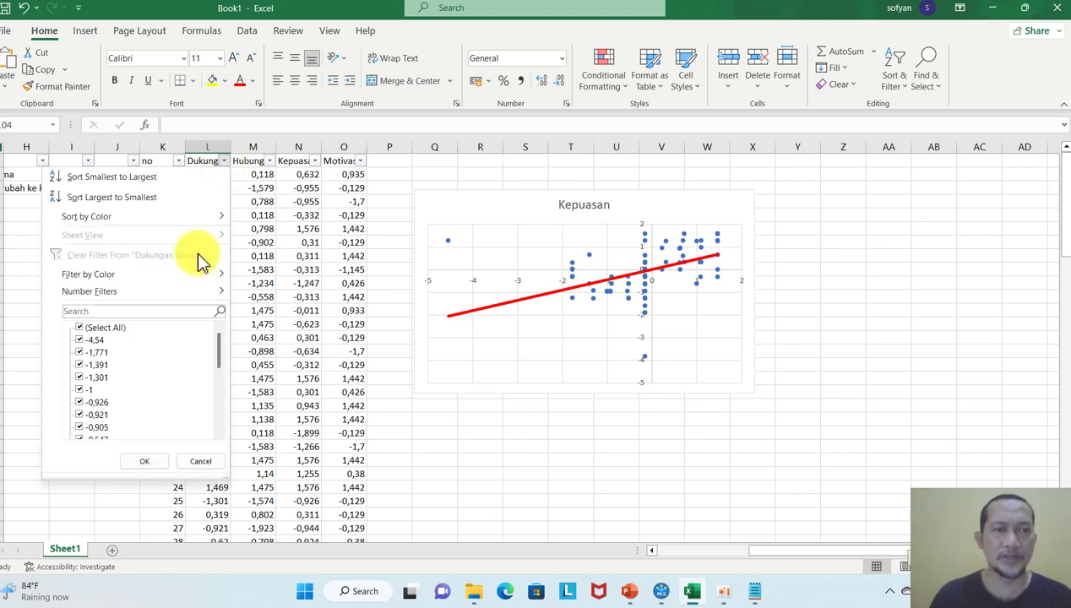
left_click(122, 329)
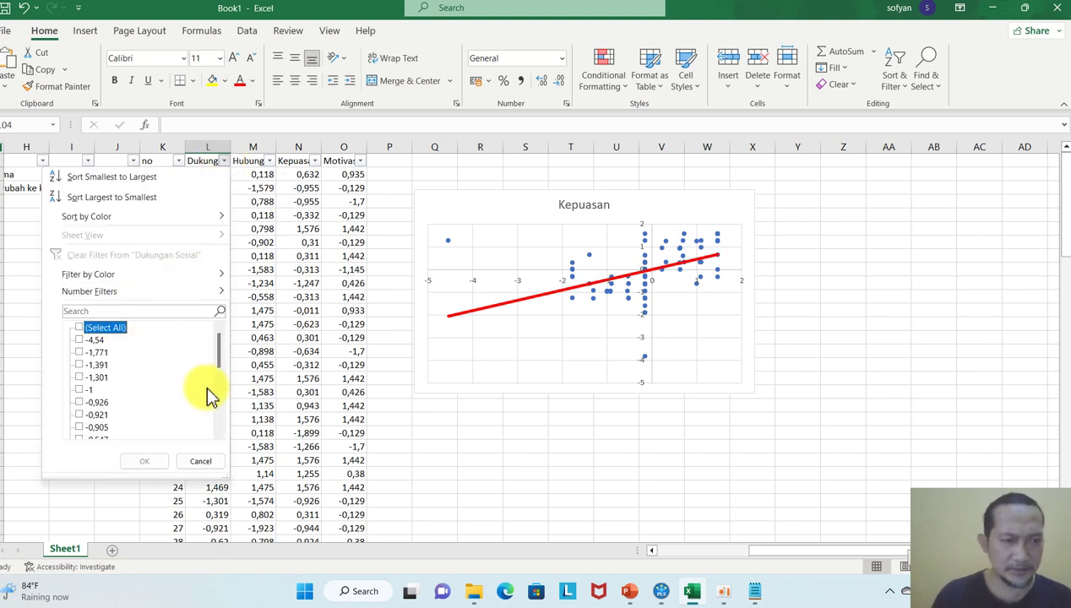
left_click(342, 359)
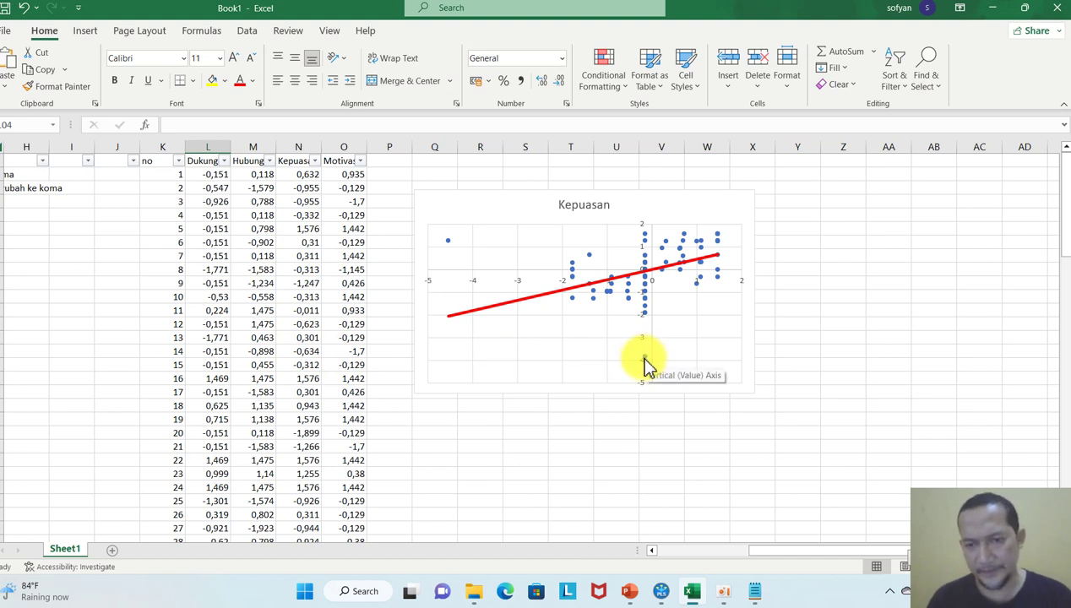
left_click(701, 498)
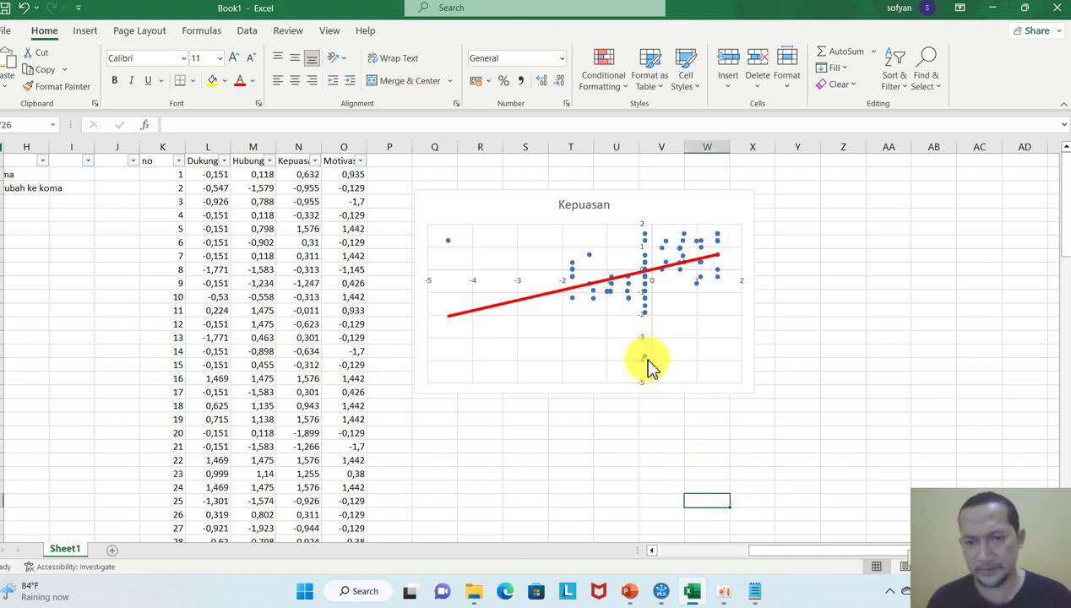
left_click(583, 433)
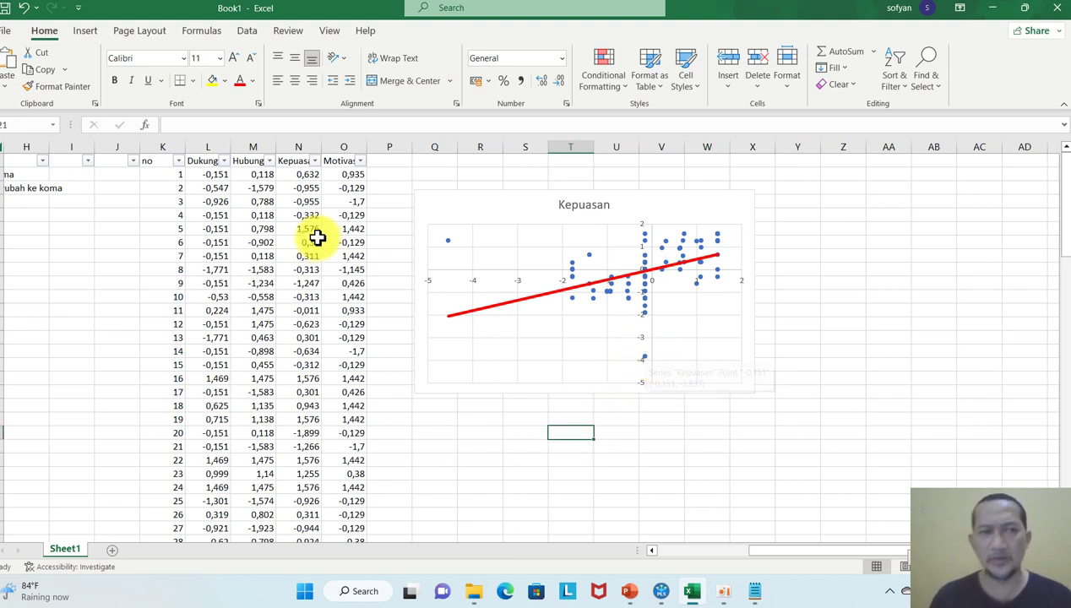
Filter the Dukungan Sosial column to show only the records with the value -0,151
left_click(214, 174)
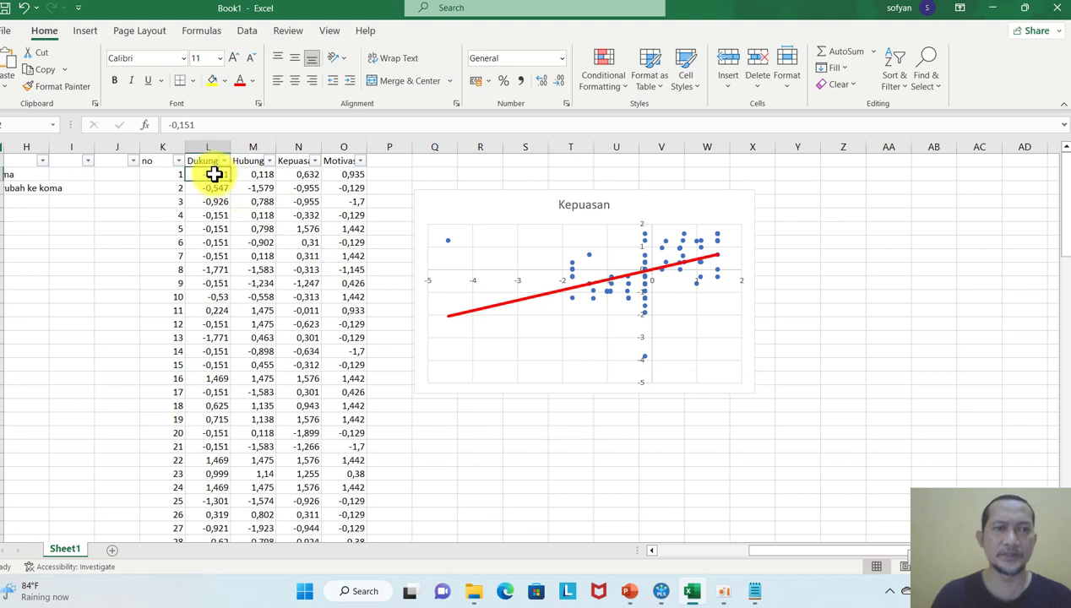
left_click_drag(215, 174, 350, 173)
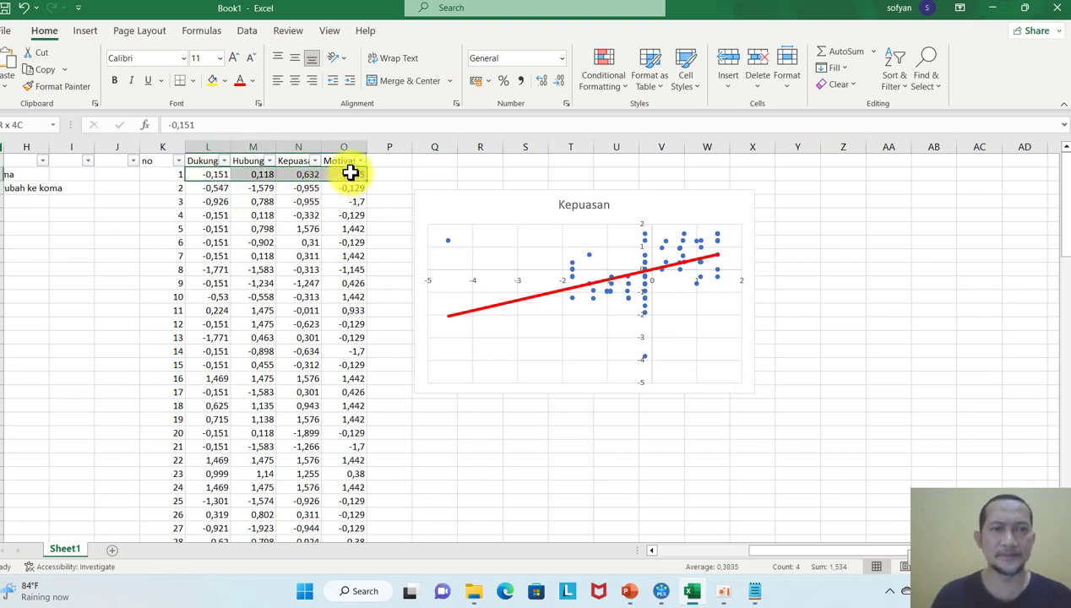
left_click(225, 161)
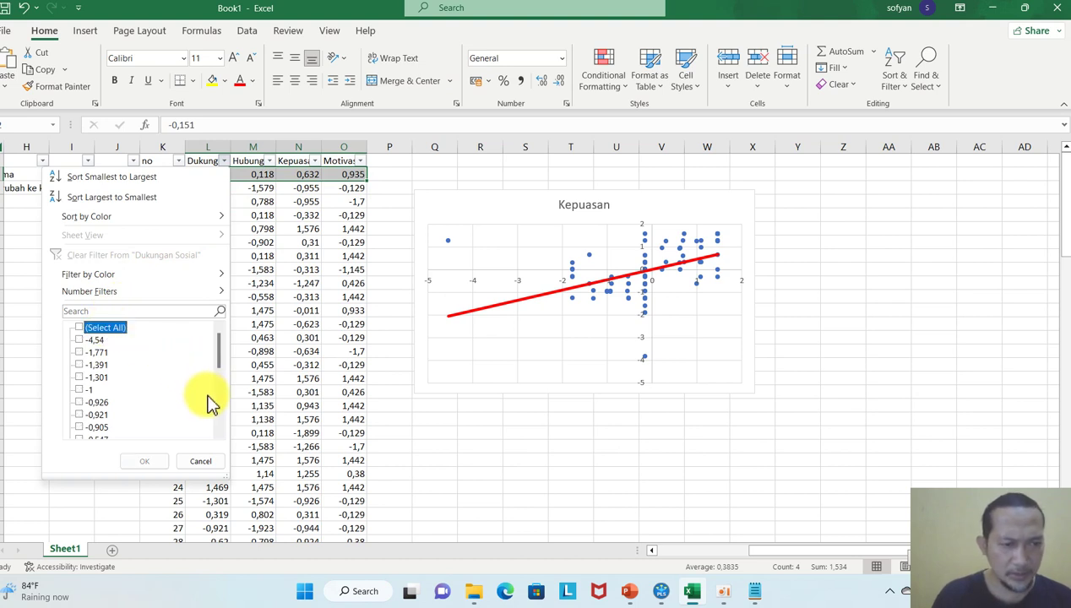
left_click(219, 420)
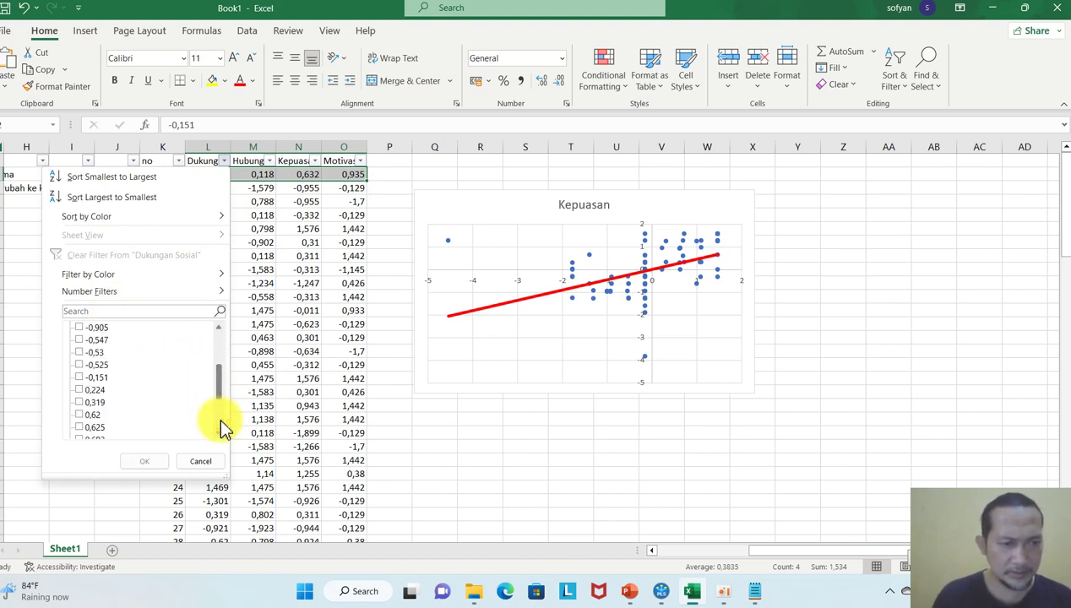
left_click(96, 377)
left_click(145, 464)
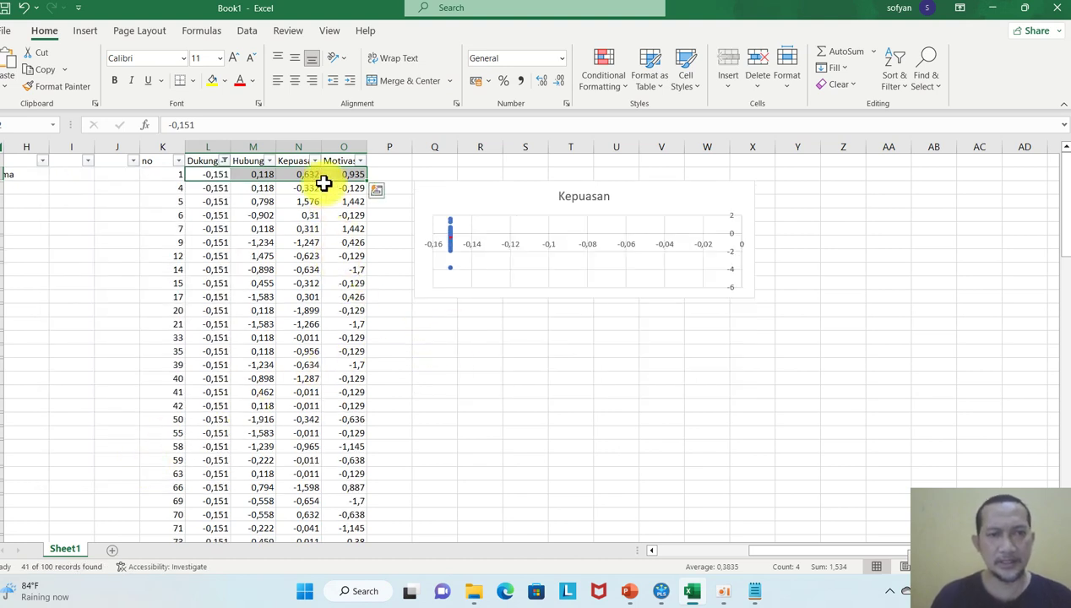
Filter the Kepuasan column to -3,837 and fill the remaining record's cells from no through Motivasi with yellow
left_click(314, 162)
left_click(193, 328)
left_click(237, 463)
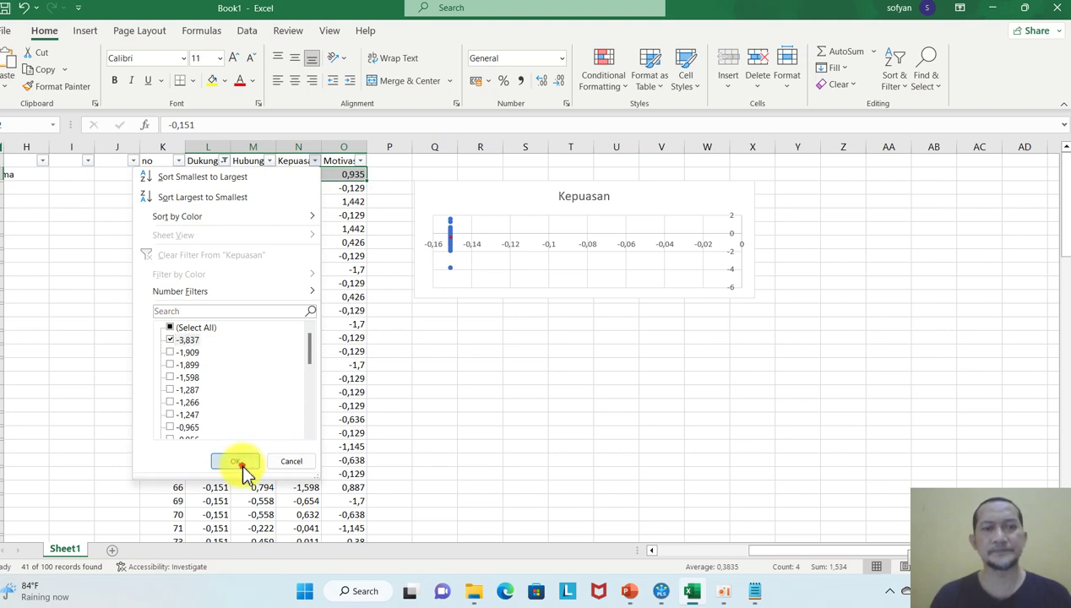
left_click_drag(158, 172, 334, 173)
left_click(212, 82)
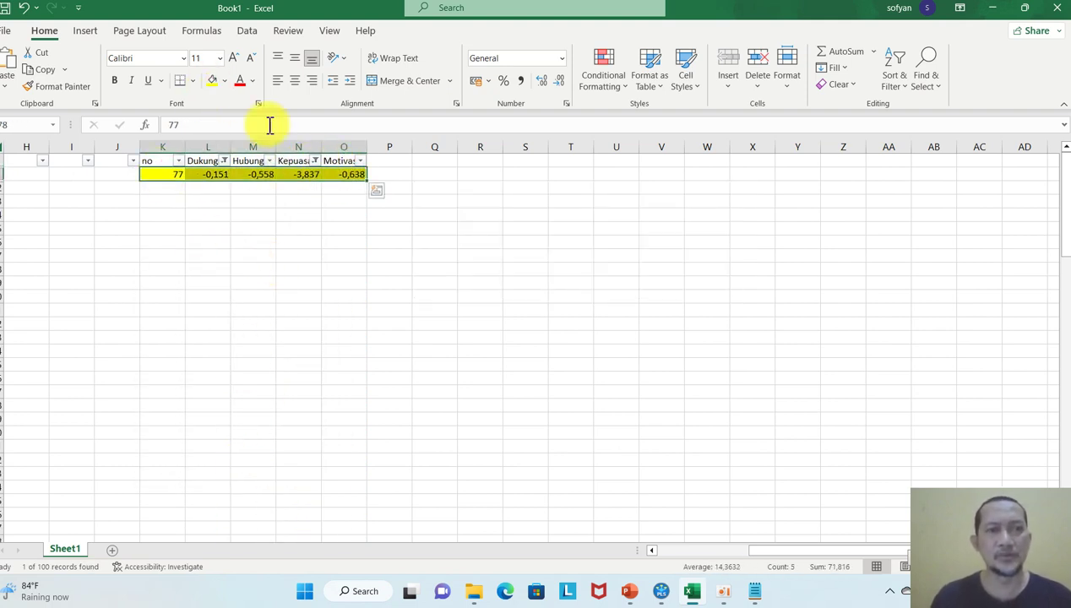
Select all values again in the Kepuasan filter
left_click(314, 161)
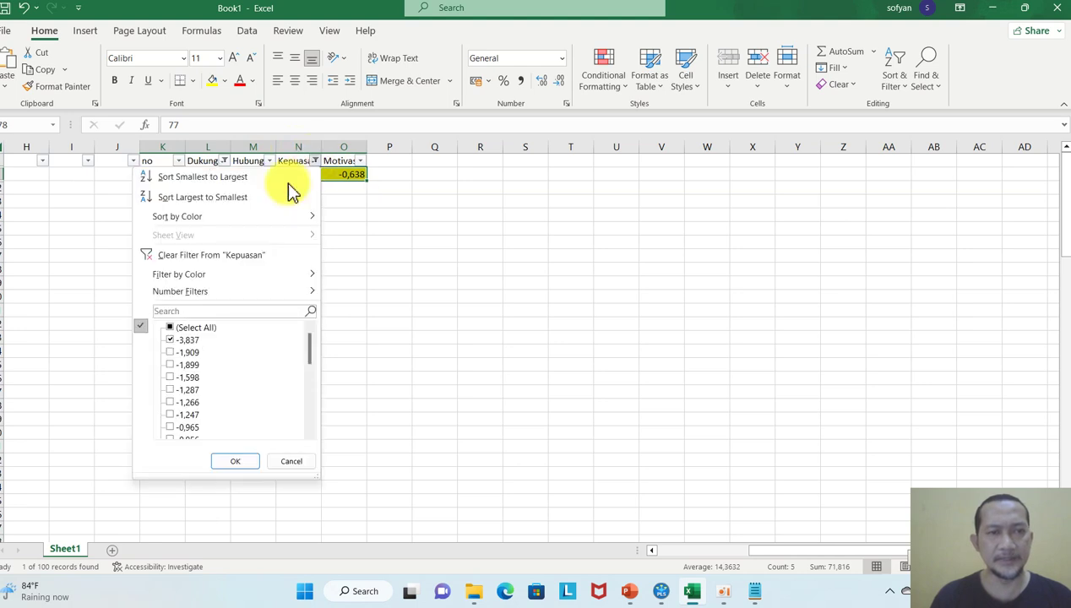
left_click(207, 334)
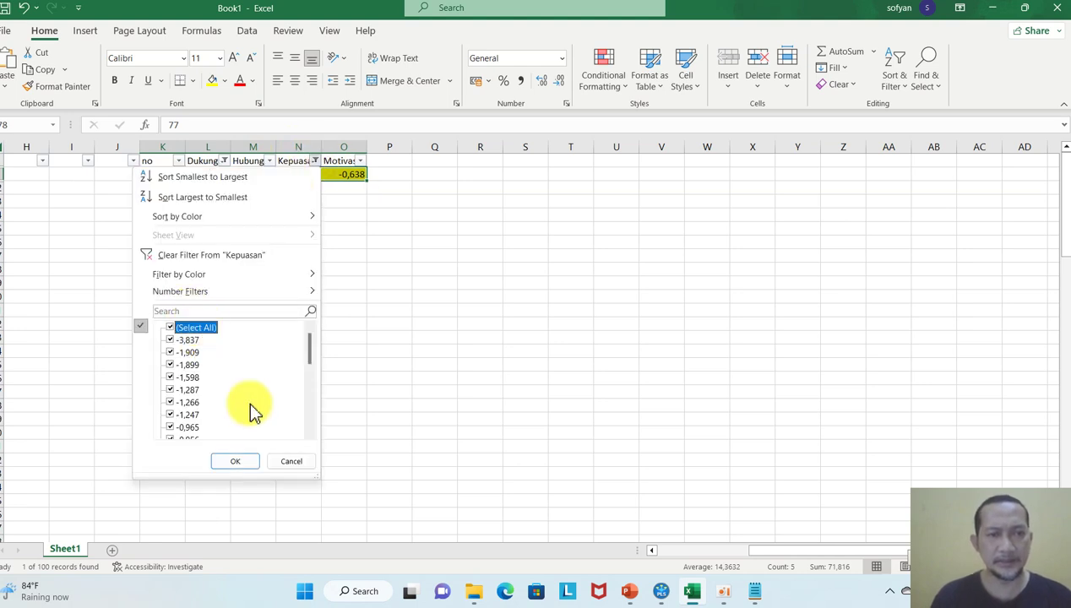
left_click(239, 462)
left_click(496, 377)
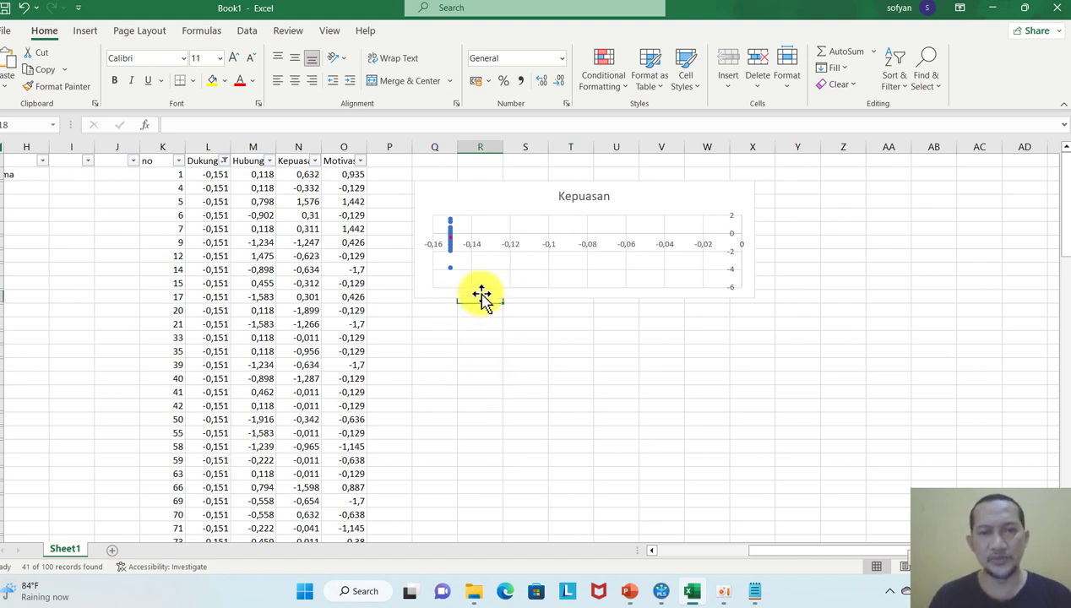
Stretch the scatter chart taller while the rows are still filtered, and undo its deletion
left_click(479, 296)
left_click_drag(588, 298, 600, 437)
key("Delete")
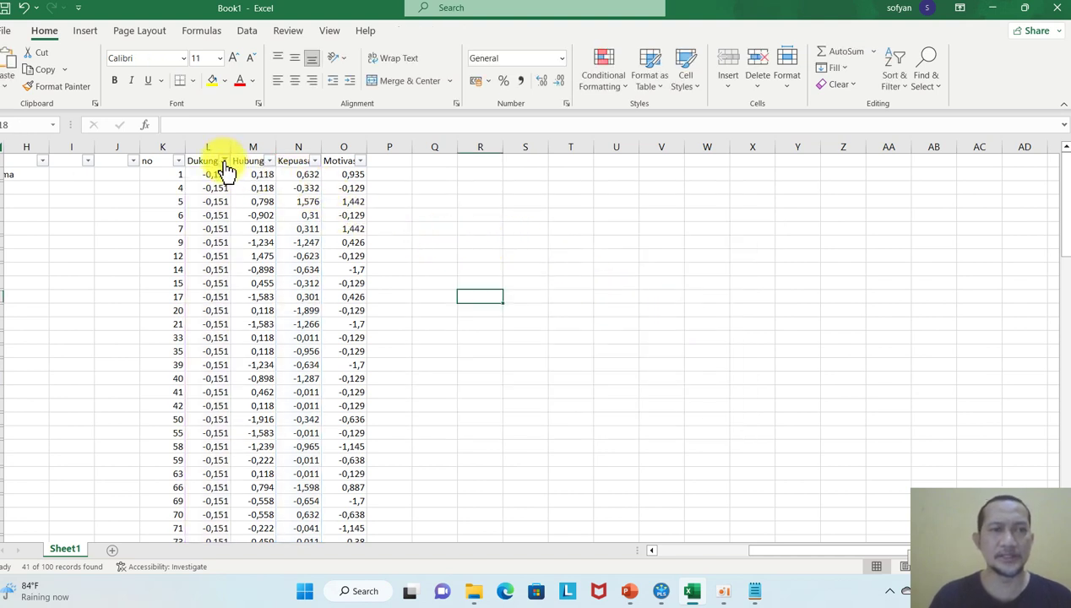
left_click(24, 9)
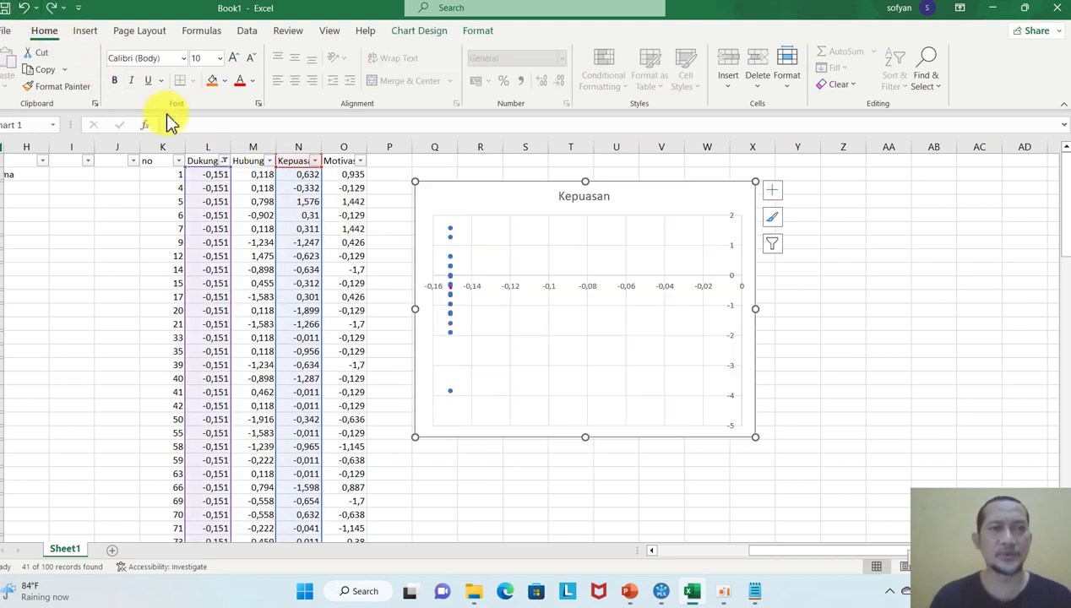
Reset the Dukungan Sosial filter to include all values so that every record is shown
left_click(224, 161)
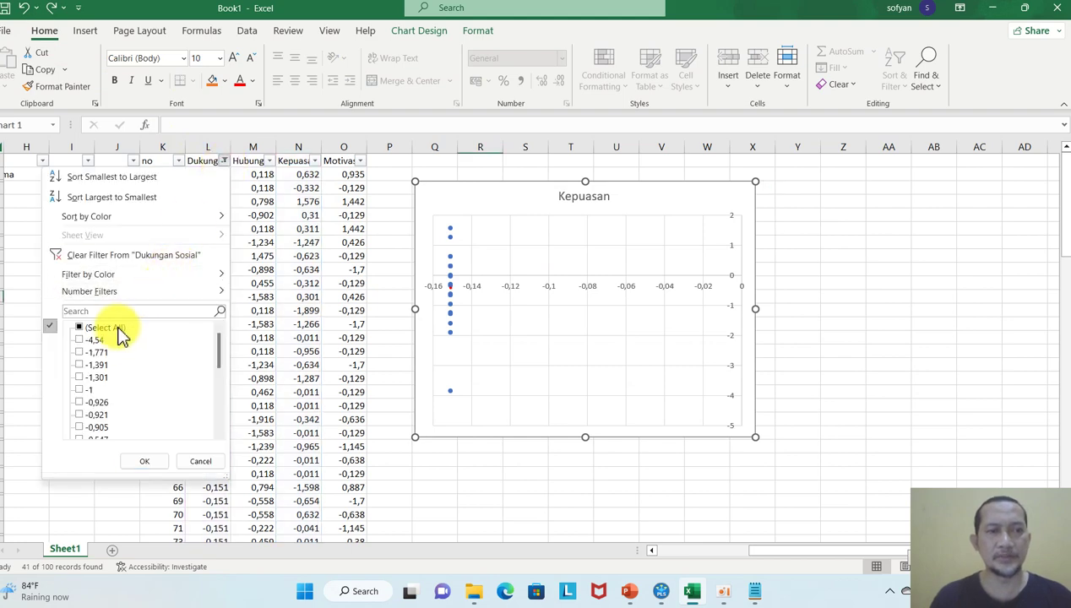
left_click(145, 461)
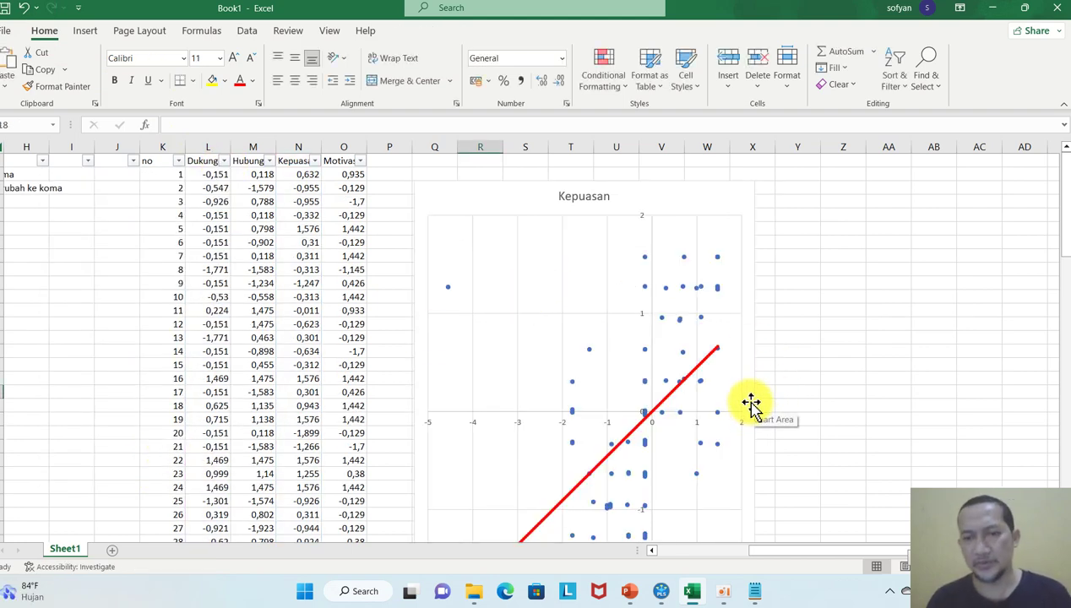
Move and resize the Kepuasan scatter chart beside the data so it spans about columns P to AA and fits the visible rows
left_click_drag(751, 404, 753, 376)
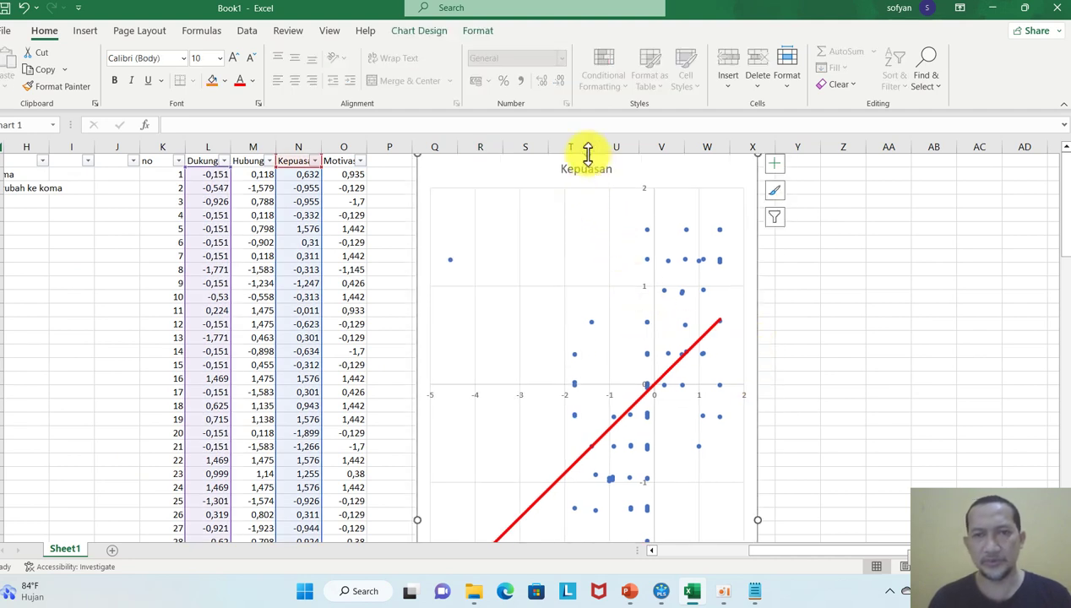
left_click_drag(587, 152, 552, 190)
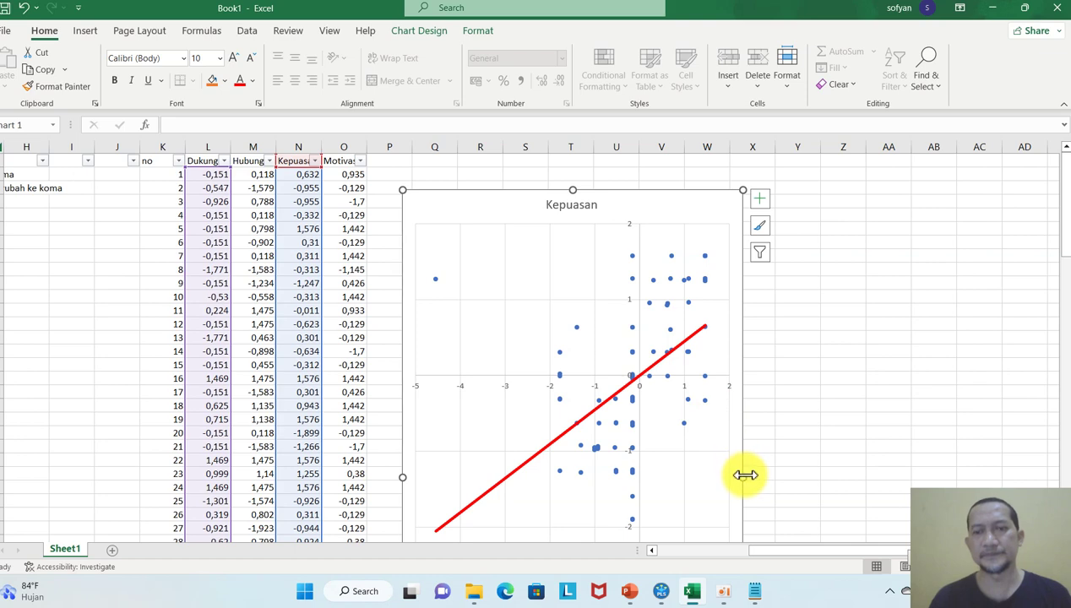
left_click_drag(743, 476, 961, 413)
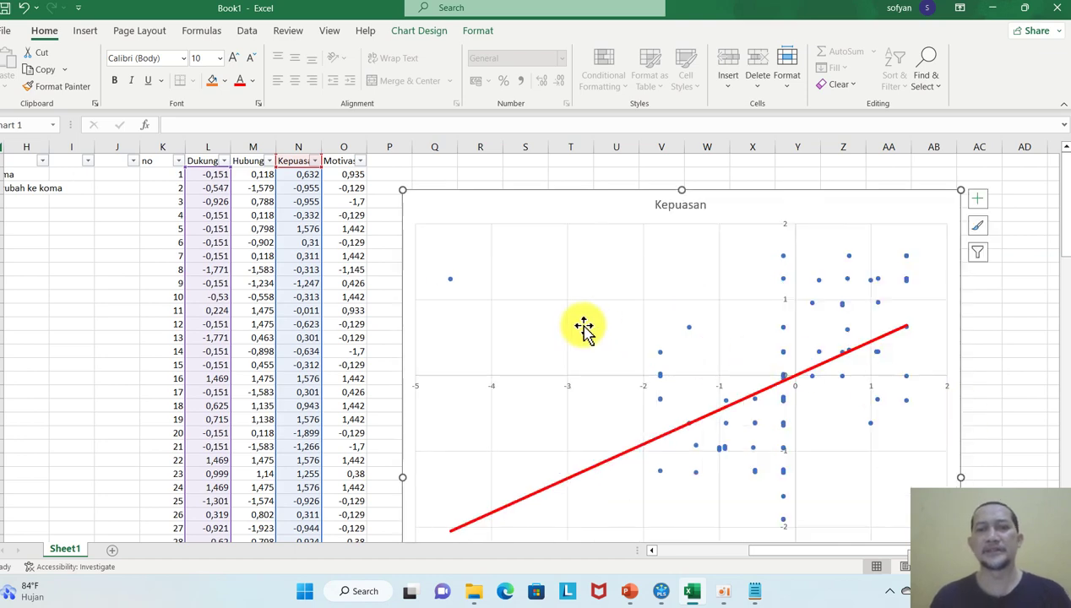
left_click_drag(402, 189, 677, 328)
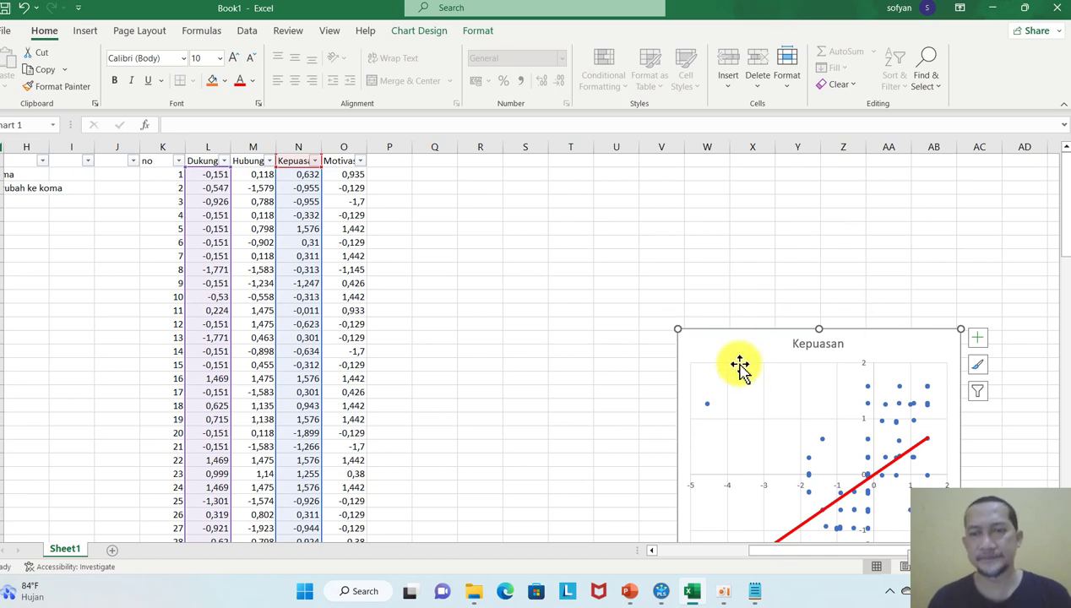
left_click_drag(722, 330, 497, 234)
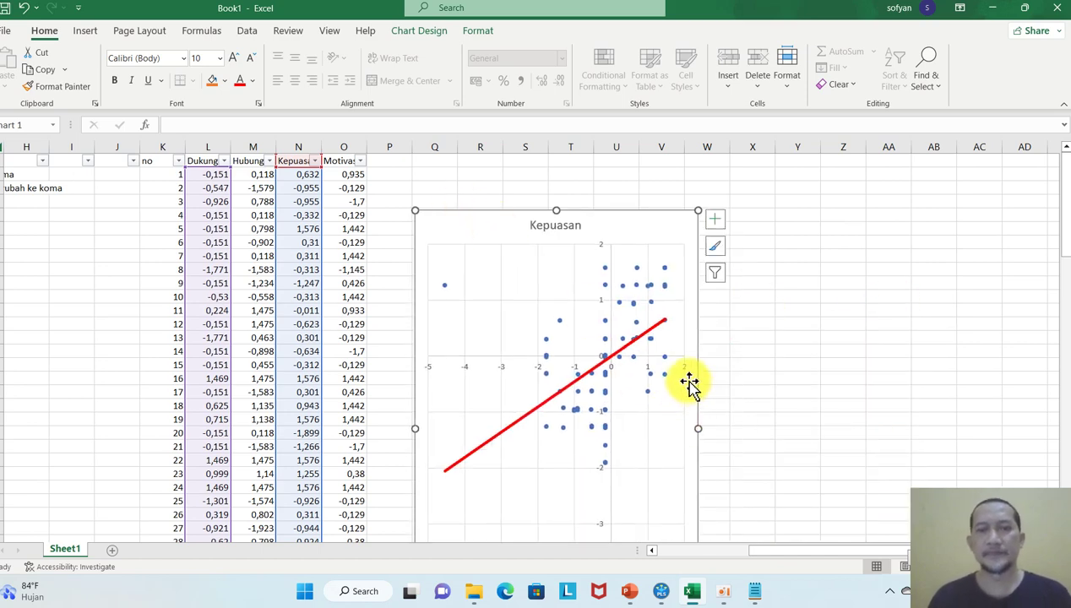
left_click_drag(699, 429, 940, 367)
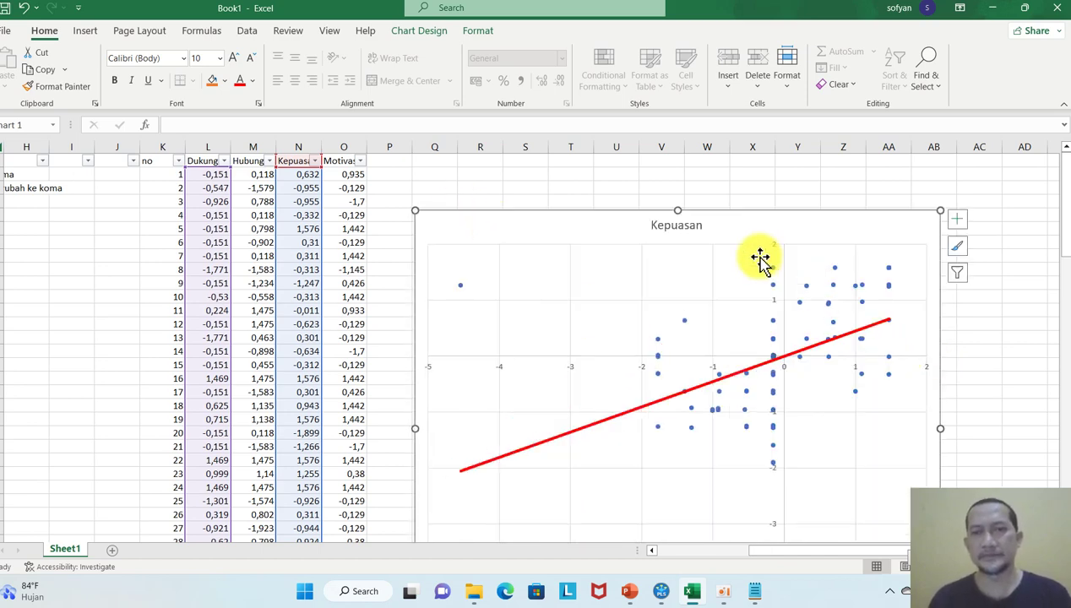
left_click_drag(677, 209, 593, 201)
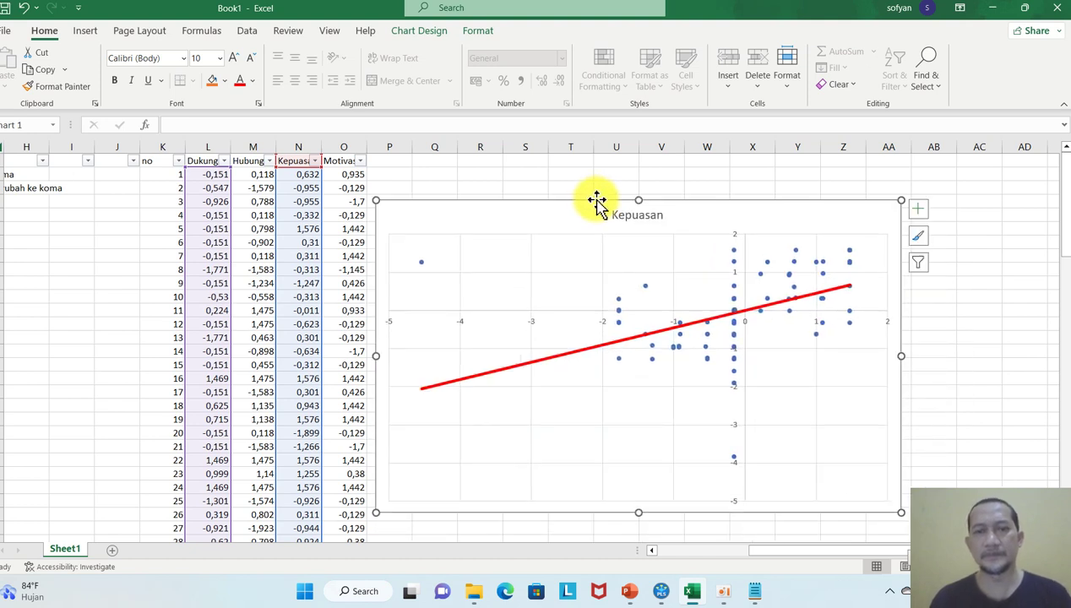
left_click(986, 294)
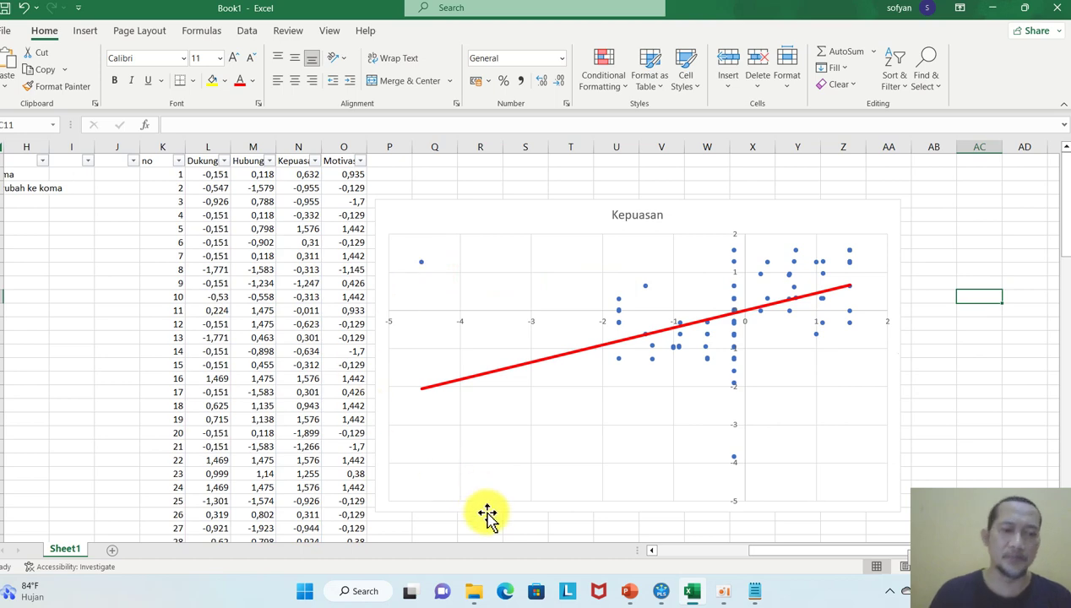
Open the file 1DATA TIDAK NORMAL from the pptuvideo folder in Downloads
left_click(477, 591)
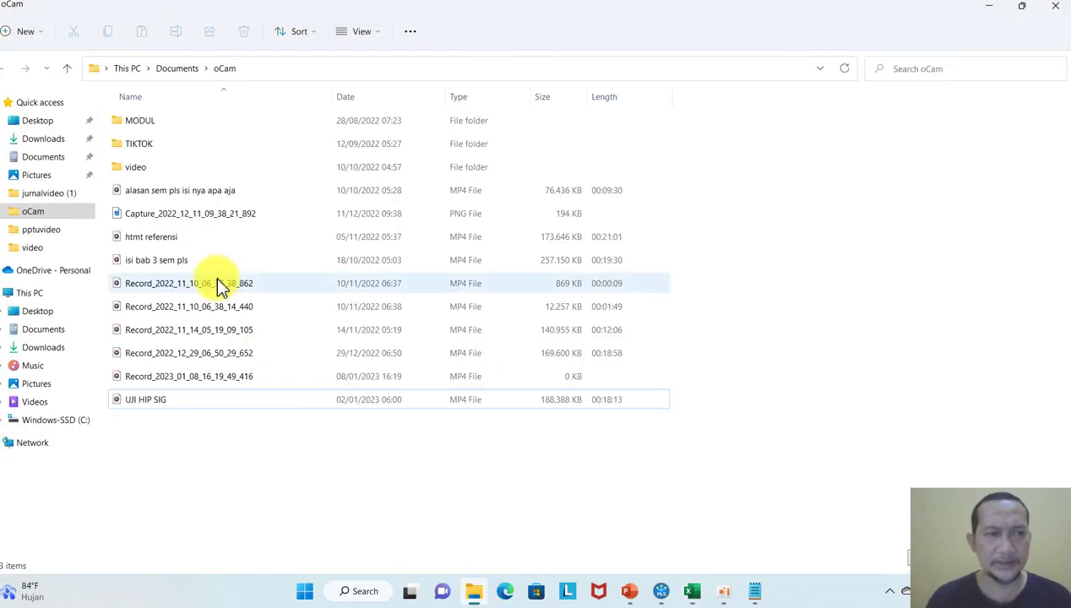
left_click(42, 229)
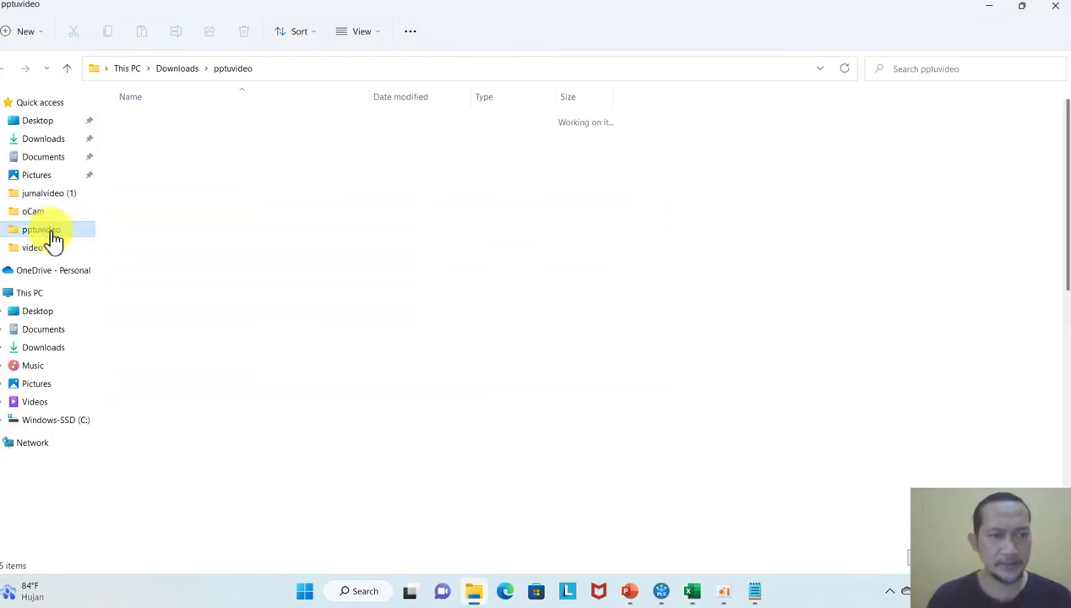
left_click(182, 190)
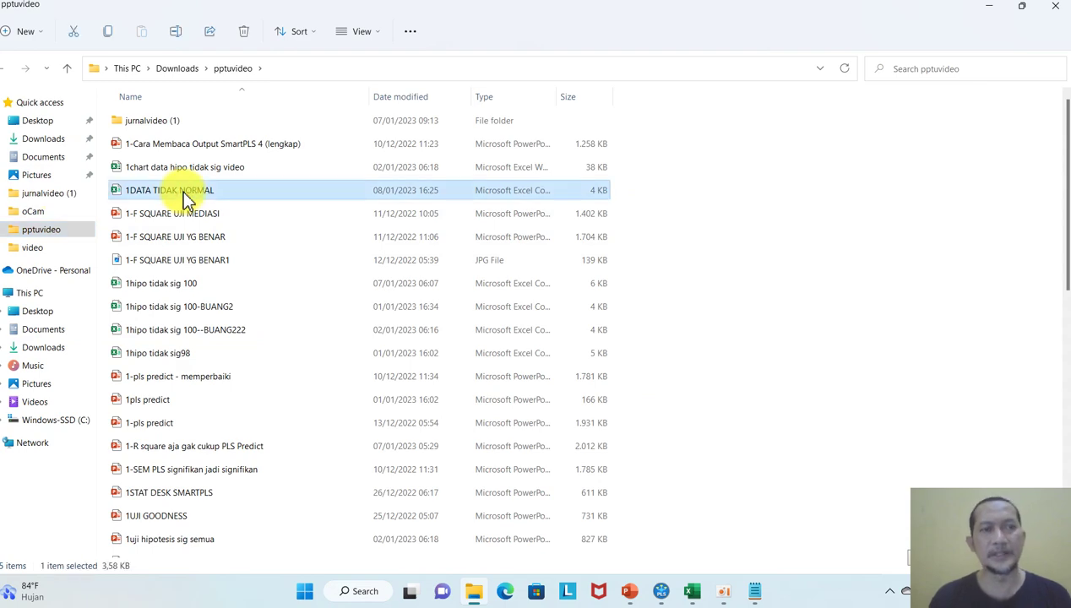
key("alt+Tab")
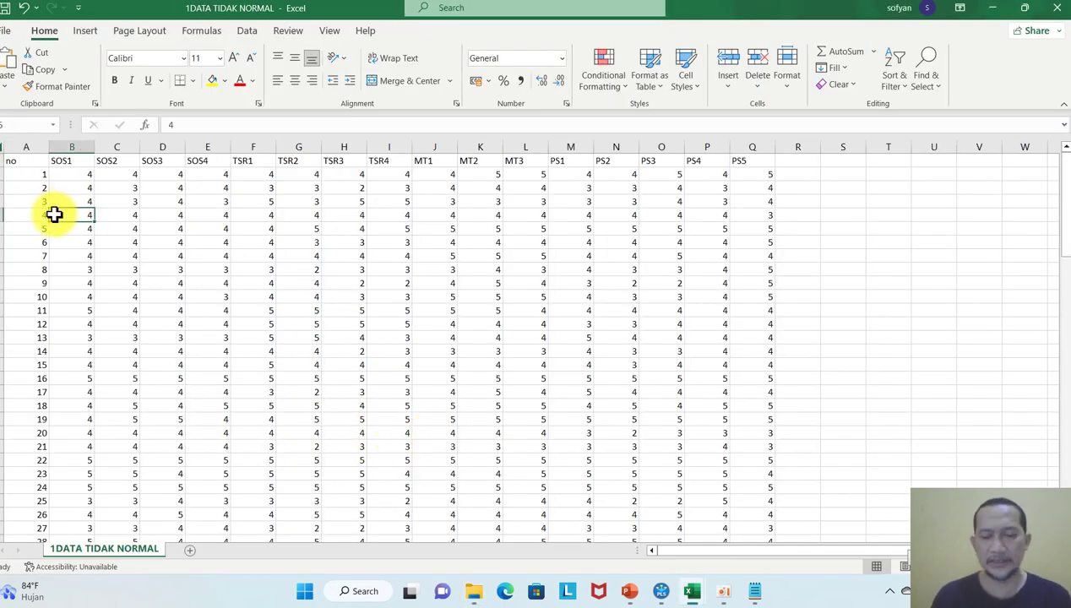
Split the 1DATA TIDAK NORMAL sheet above the row of record 2 to keep the header row in view
left_click(3, 187)
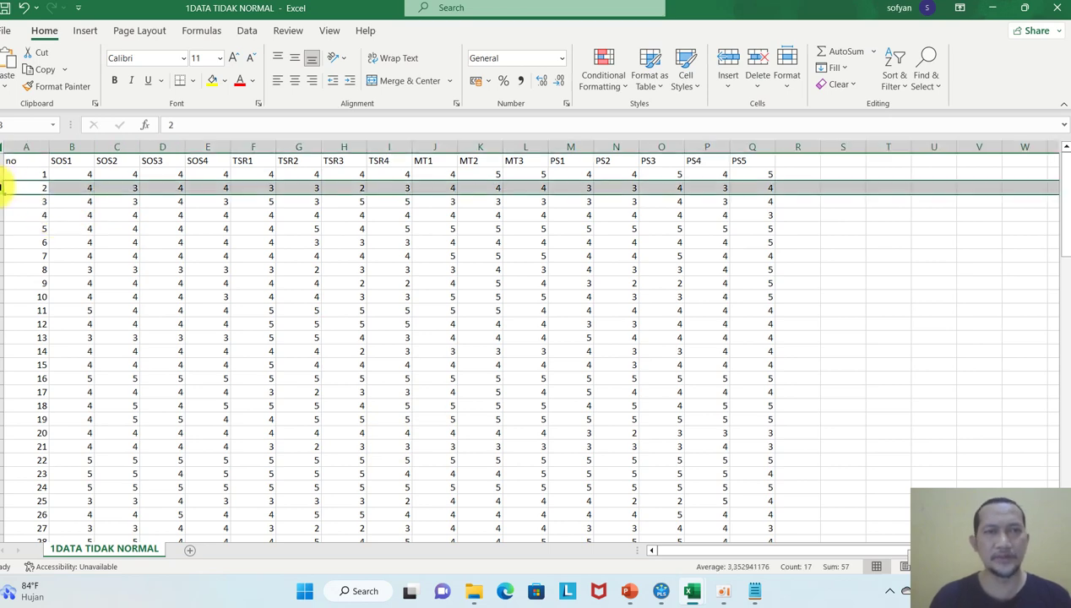
left_click(329, 34)
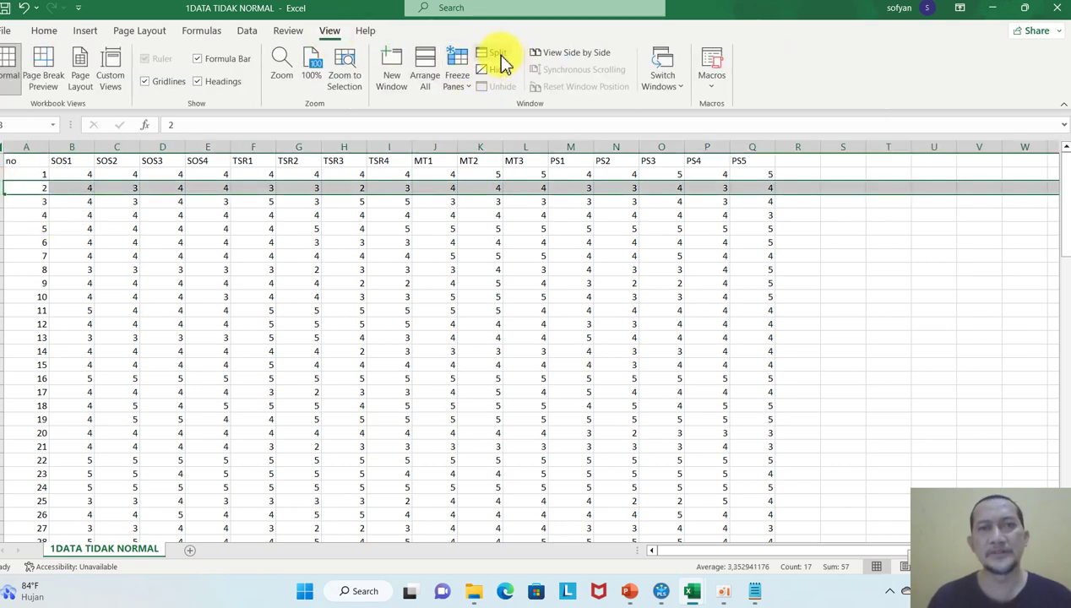
left_click(493, 54)
Fill the cells of record 77 from the no column through MT3 with yellow
left_click(73, 303)
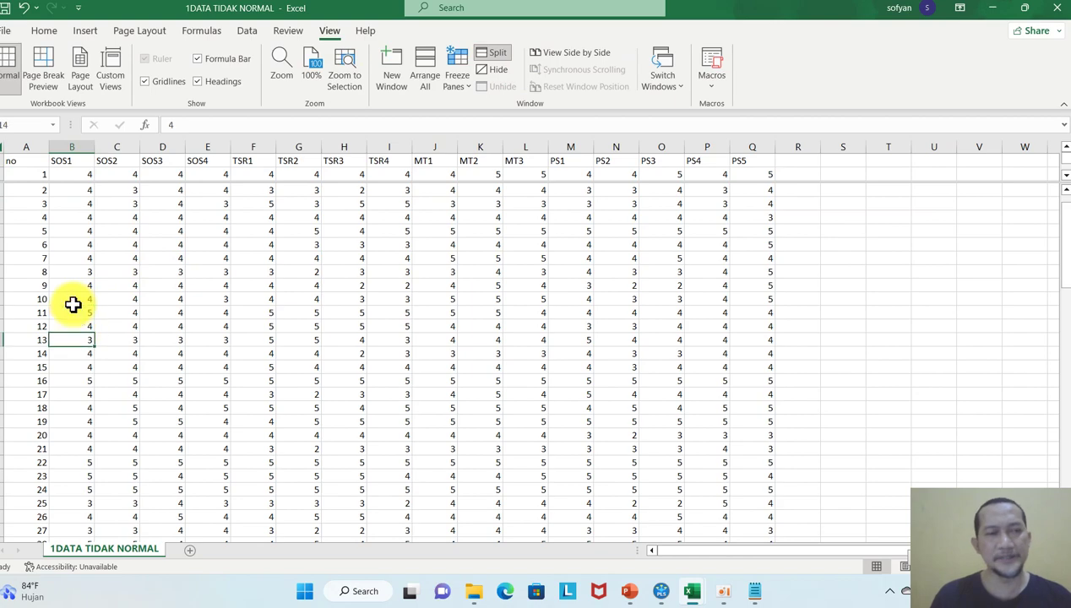
key("Down")
key("Down")
key("Down")
key("Down")
key("Down")
key("Down")
key("Down")
key("Down")
key("Down")
key("Down")
key("Down")
key("Down")
key("Down")
key("Down")
key("Down")
key("Down")
key("Down")
key("Down")
key("Down")
key("Down")
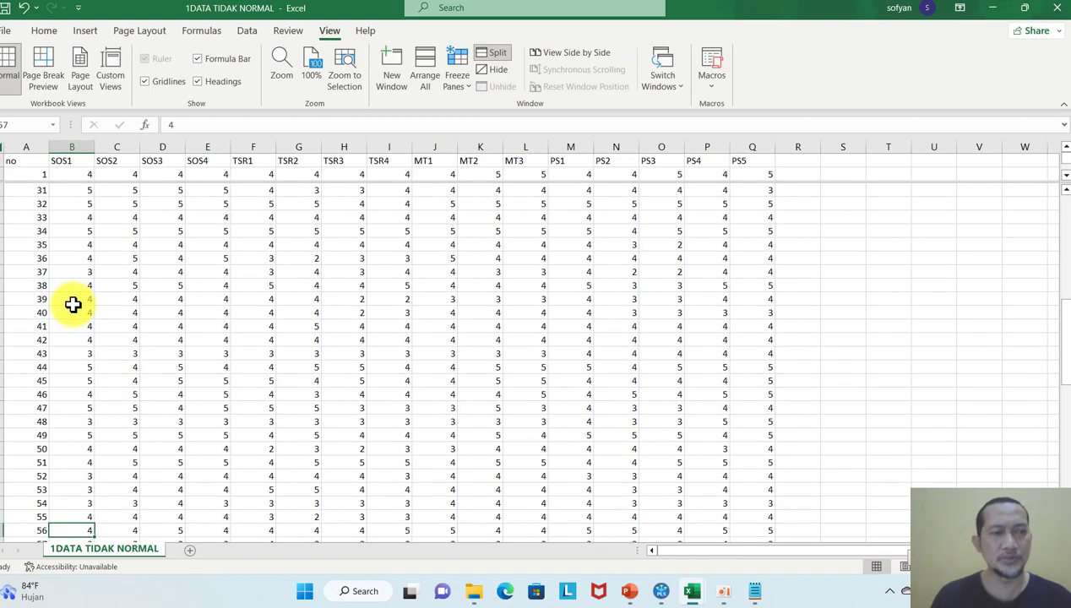
key("Down")
key("Down")
key("Down")
key("Down")
key("Down")
key("Down")
key("Down")
key("Down")
key("Down")
key("Down")
key("Down")
key("Down")
key("Down")
key("Down")
key("Down")
key("Down")
key("Down")
key("Down")
key("Down")
key("Down")
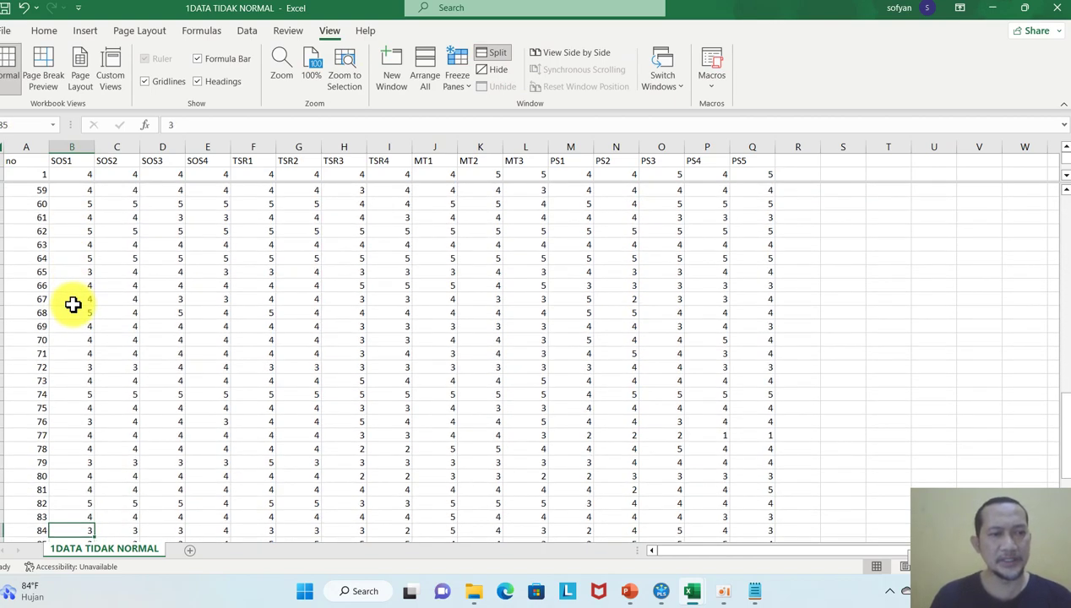
key("Down")
key("Down")
key("Down")
key("Down")
left_click_drag(18, 298, 510, 294)
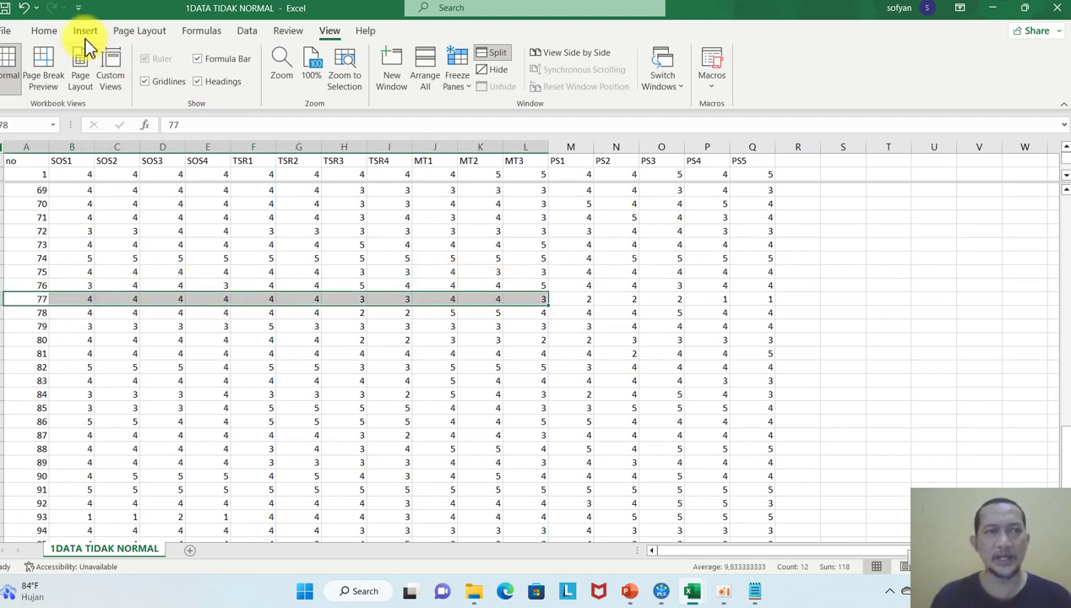
left_click(48, 31)
left_click(211, 81)
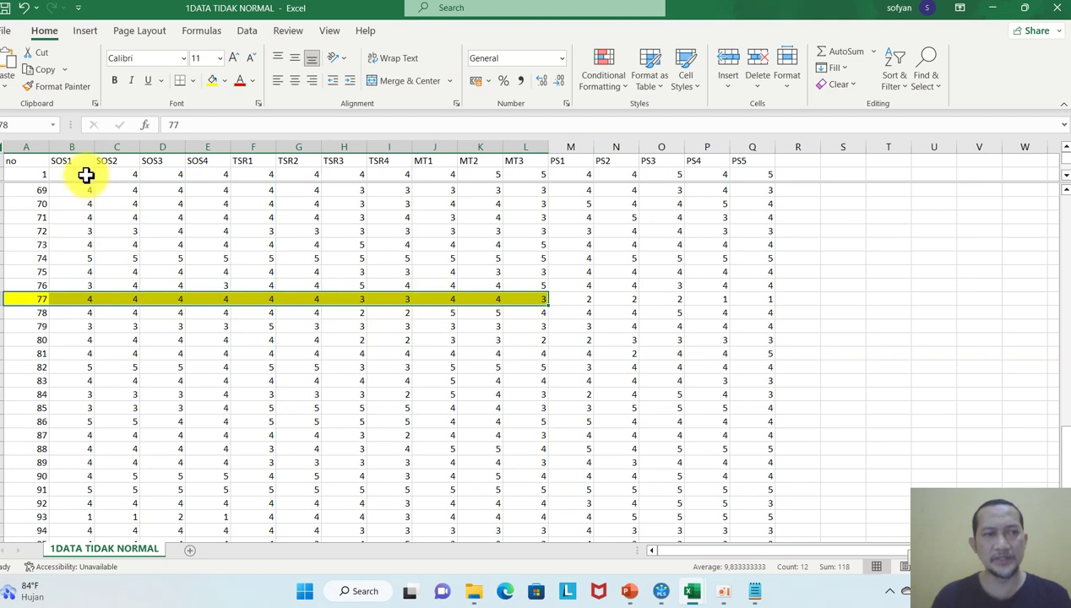
Fill the header cells SOS1 through SOS4 with yellow
left_click_drag(83, 161, 217, 161)
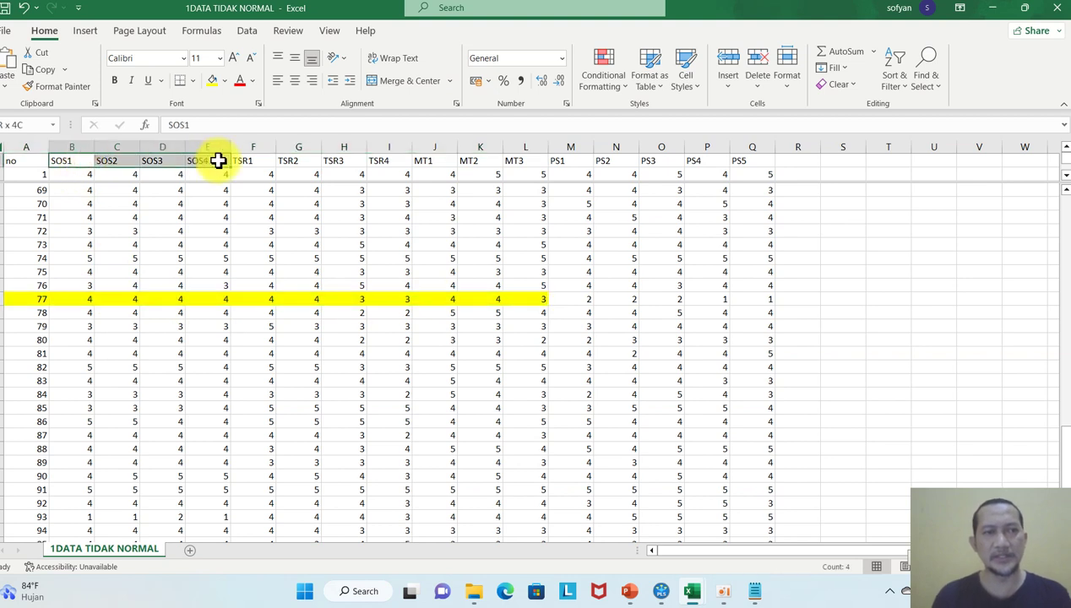
left_click(214, 82)
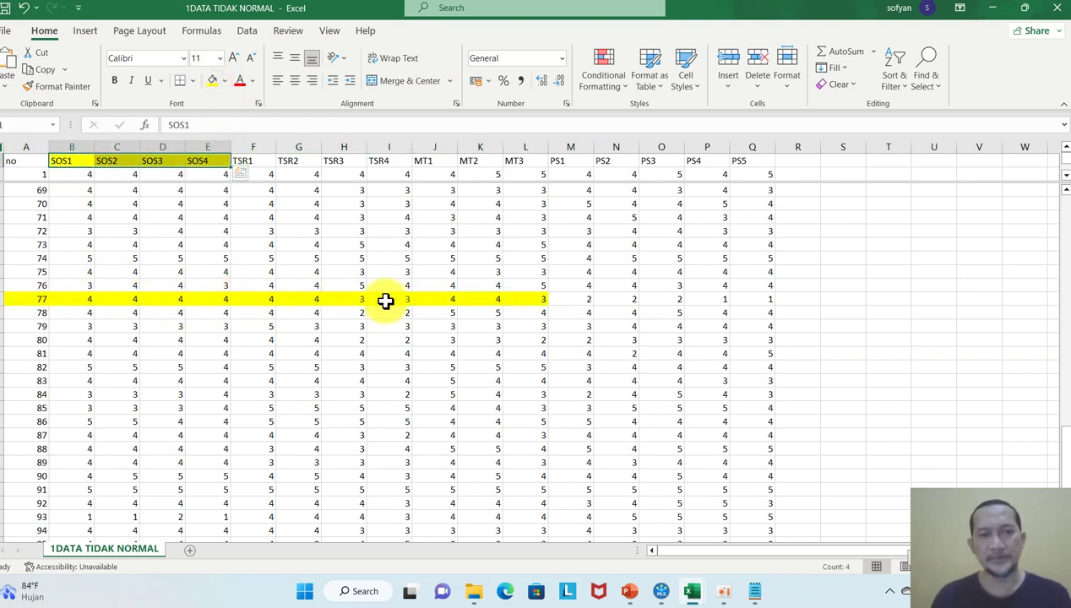
Fill the PS1 through PS5 cells of record 77 with light blue
left_click_drag(586, 299, 748, 297)
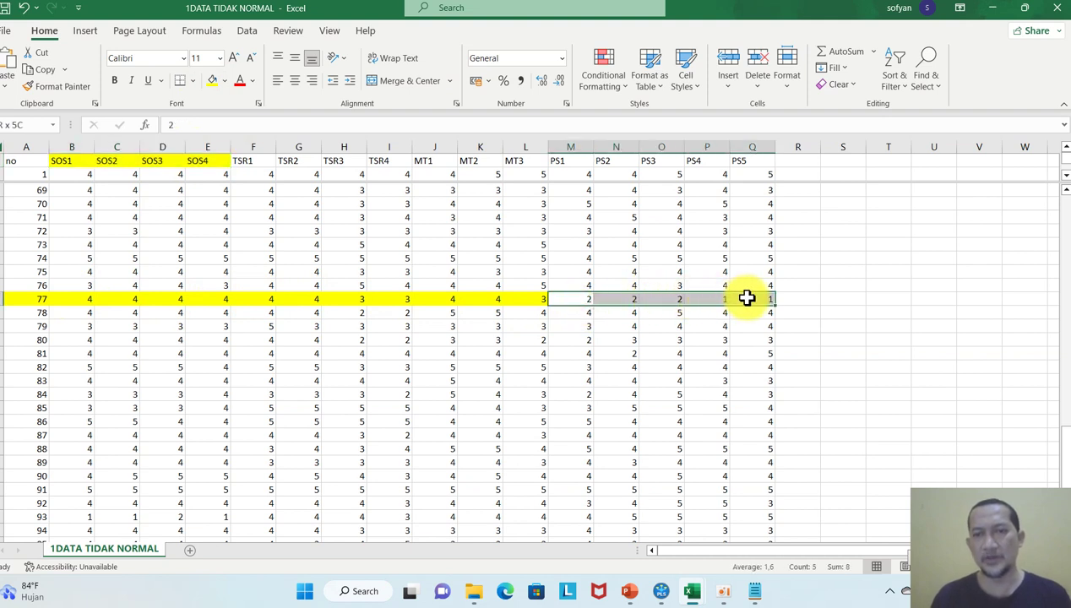
left_click(225, 81)
left_click(280, 213)
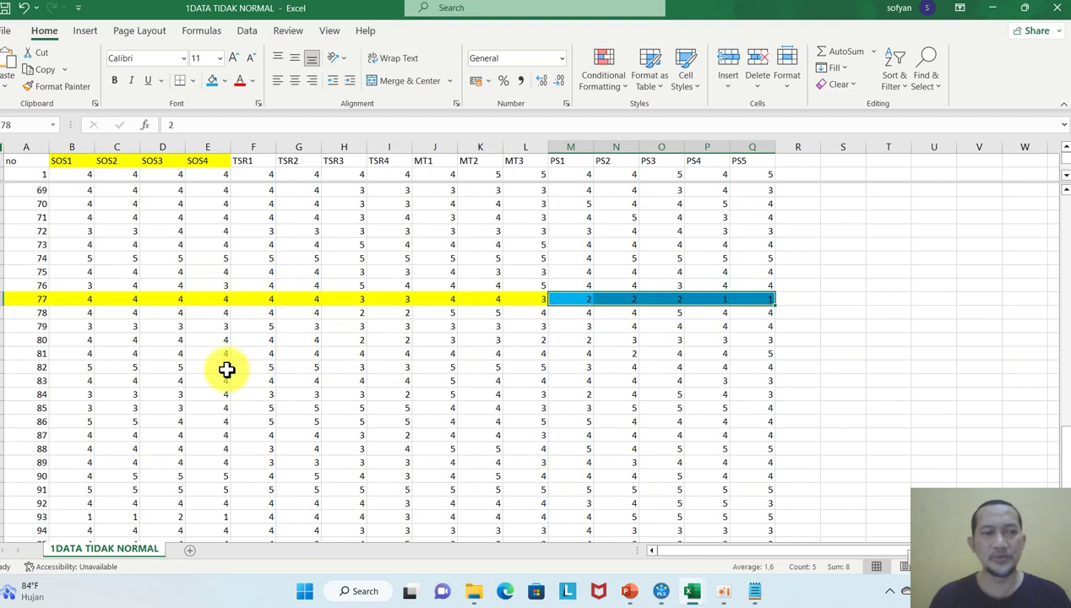
Fill the SOS1 through SOS4 cells of record 93 with light blue
left_click(72, 434)
key("Down")
key("Down")
key("Down")
key("Down")
key("Down")
key("Down")
key("Down")
key("Down")
key("Down")
key("Down")
key("Down")
key("Down")
key("Down")
key("Down")
key("Down")
key("Down")
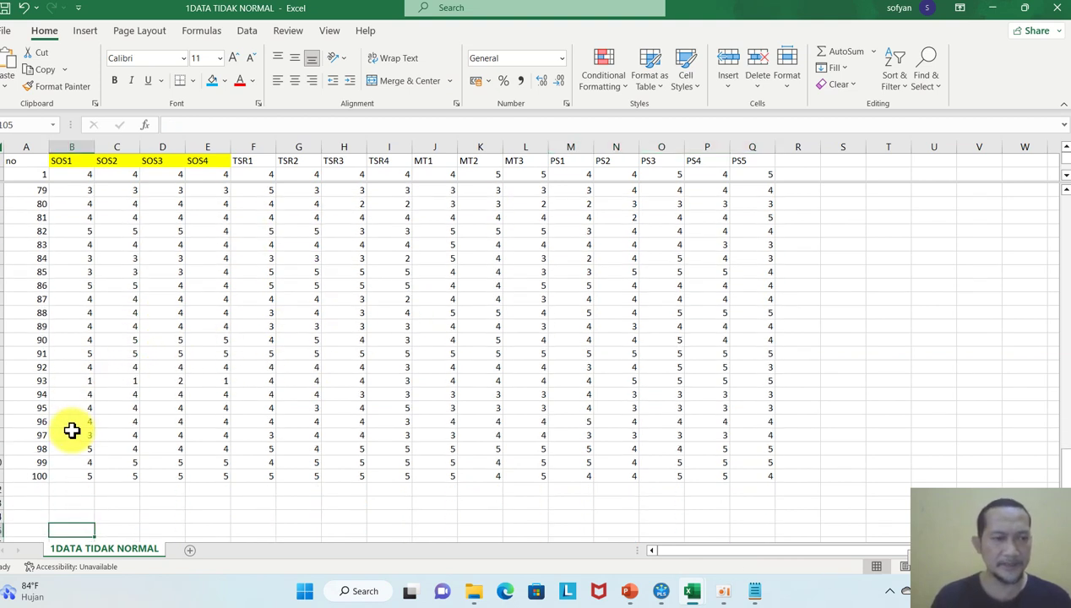
left_click_drag(61, 382, 215, 378)
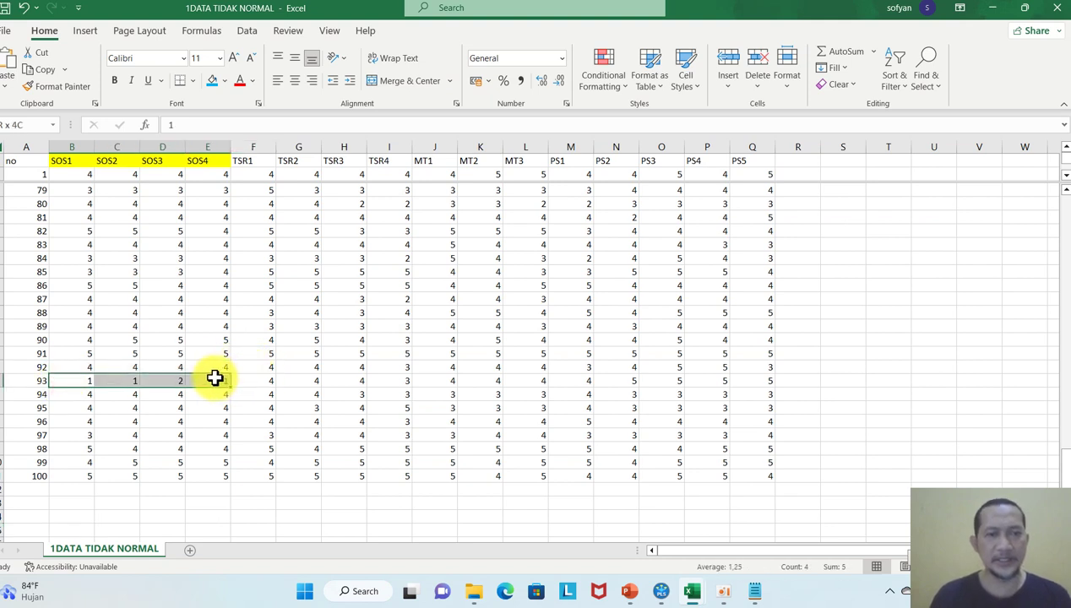
left_click(213, 83)
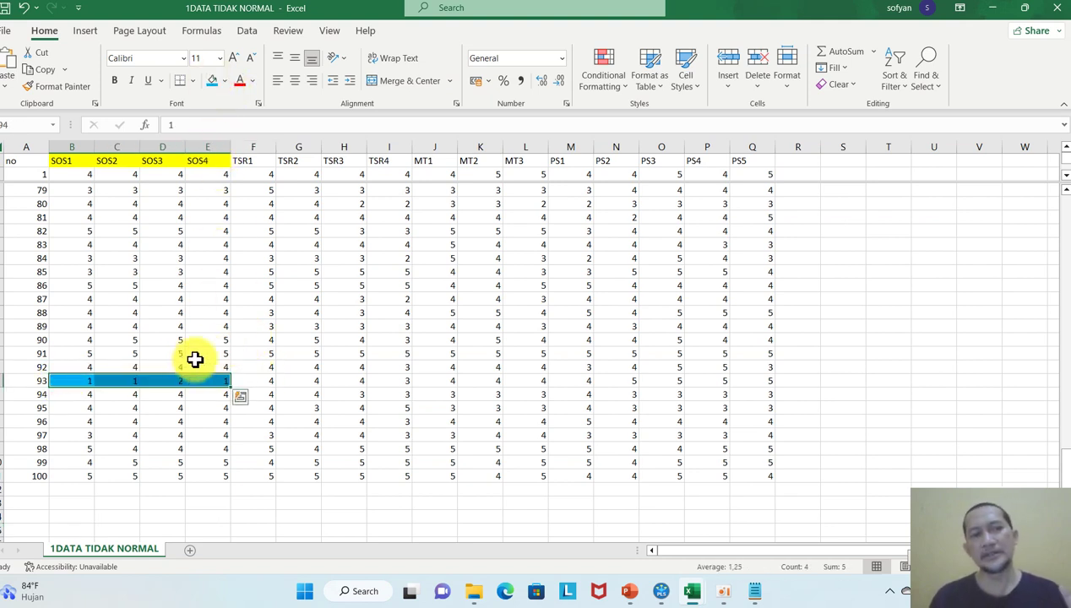
left_click(161, 353)
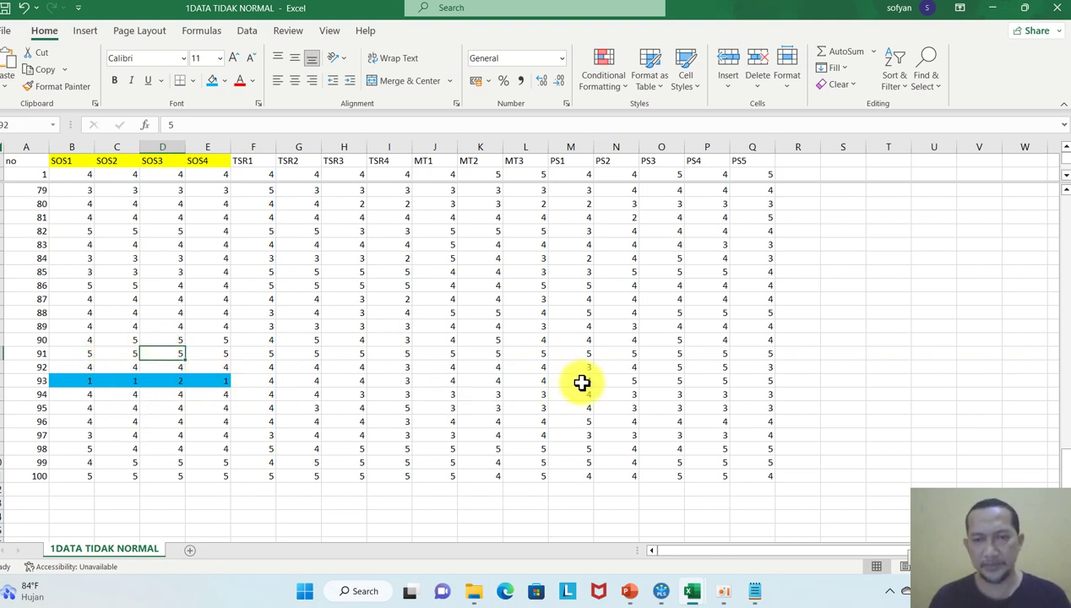
Fill the PS1 through PS5 cells of record 93 with the same light blue
left_click_drag(581, 385, 749, 378)
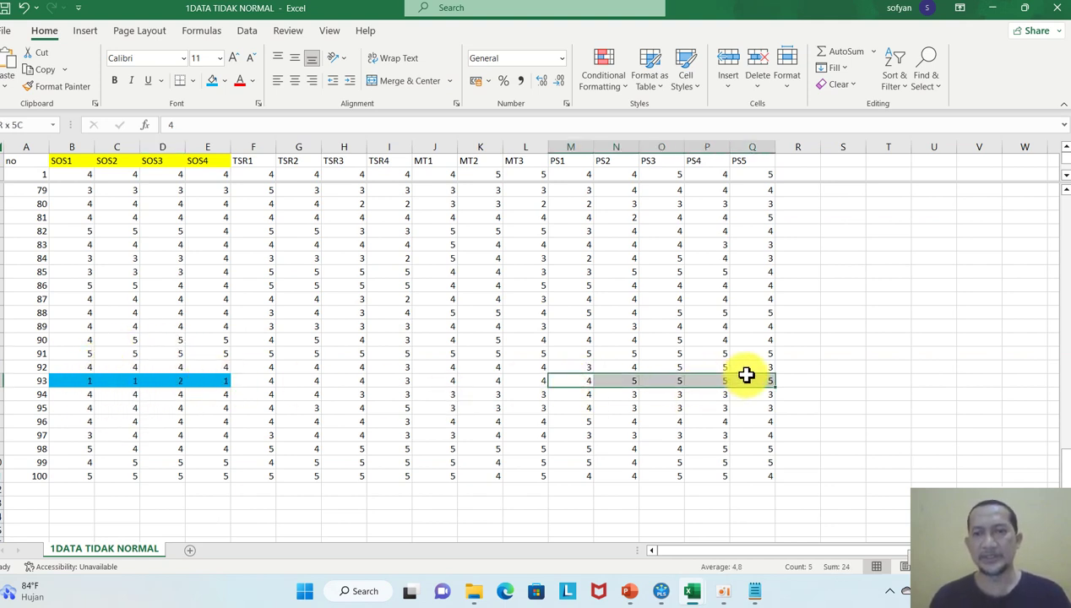
left_click(212, 85)
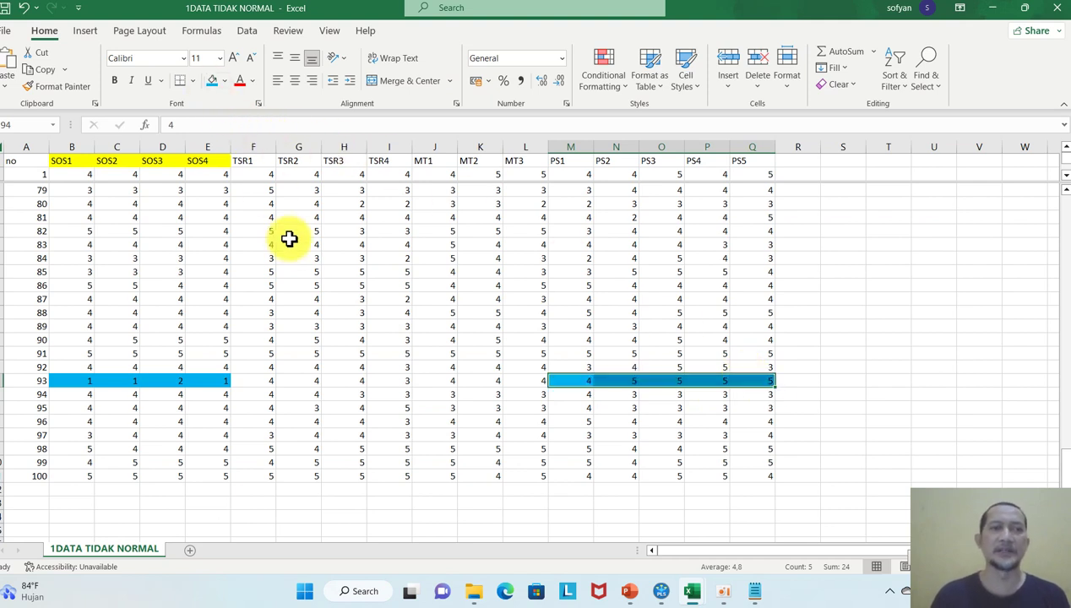
left_click(299, 246)
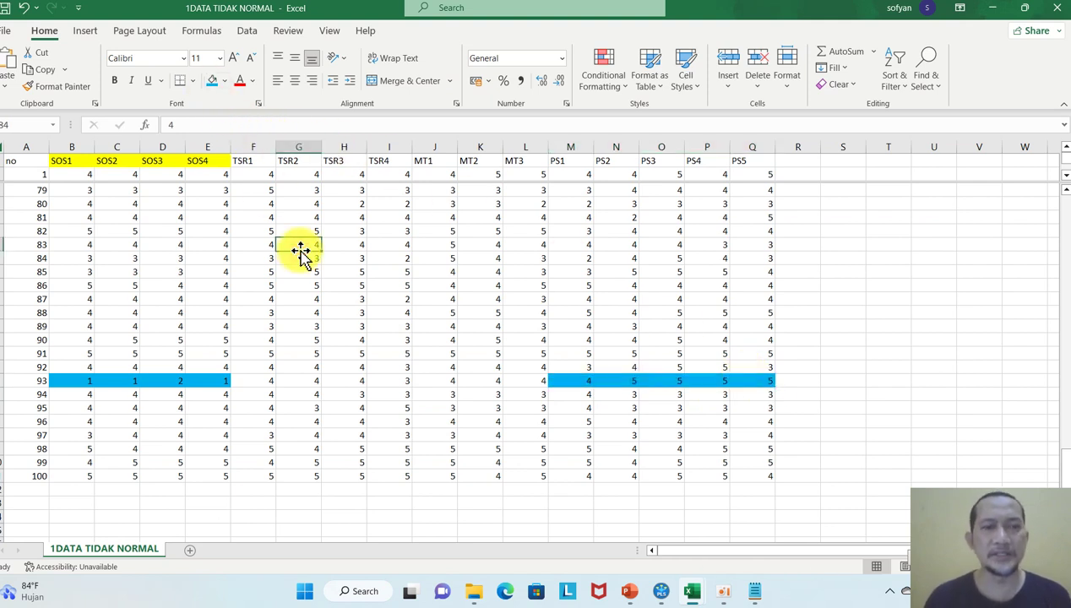
Delete the entire row of outlier record 77 from the questionnaire data
key("Up")
key("Up")
key("Up")
key("Up")
key("Up")
key("Up")
key("Up")
key("Up")
key("Up")
key("Up")
key("Up")
key("Up")
key("Up")
key("Up")
key("Up")
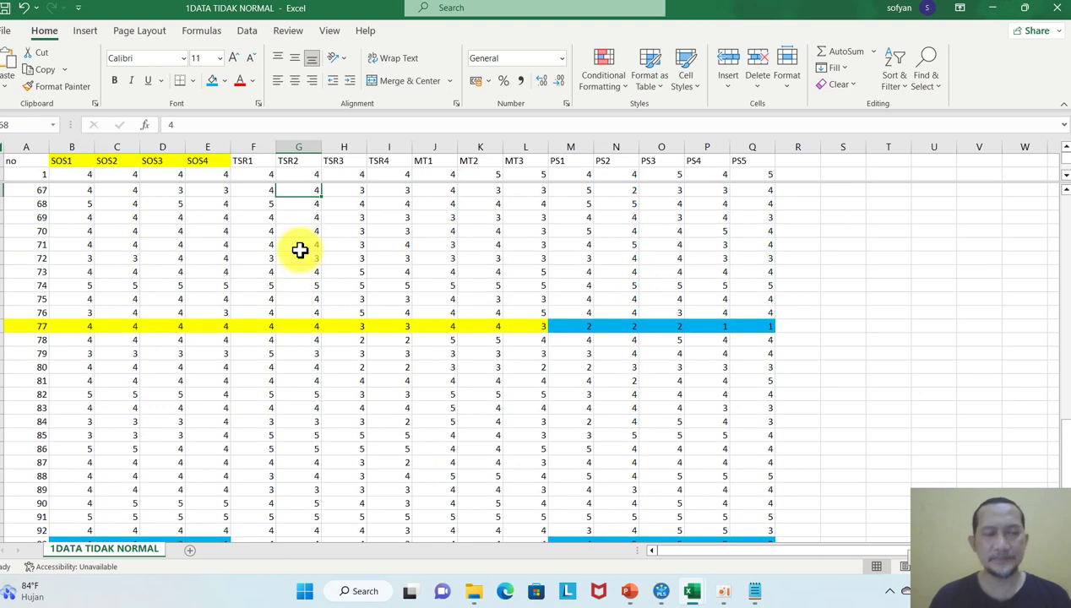
left_click(5, 326)
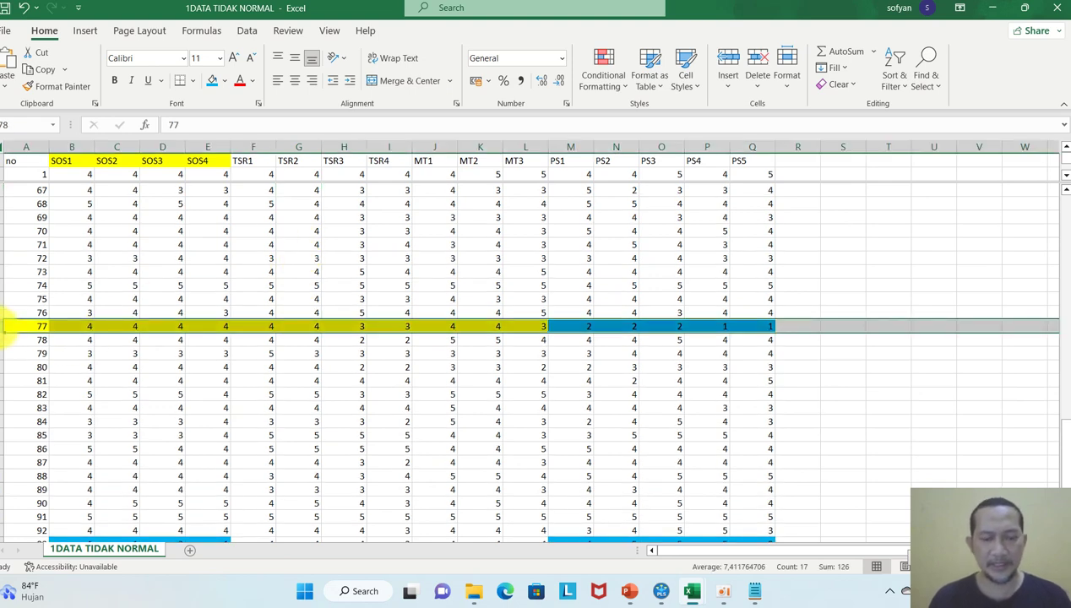
right_click(5, 329)
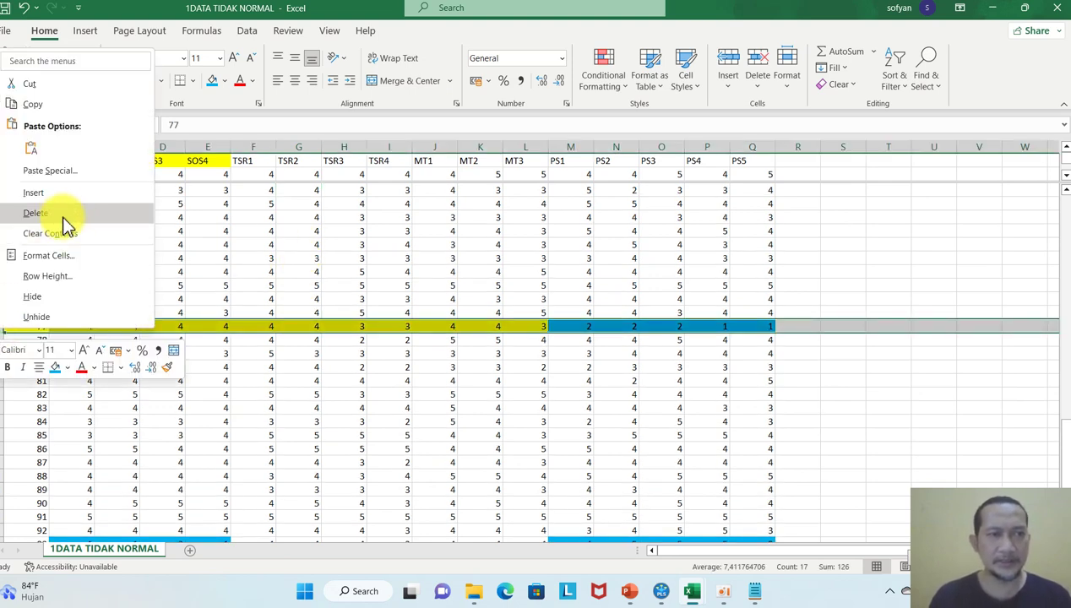
left_click(36, 213)
Delete the entire row of outlier record 93 from the questionnaire data
left_click(5, 531)
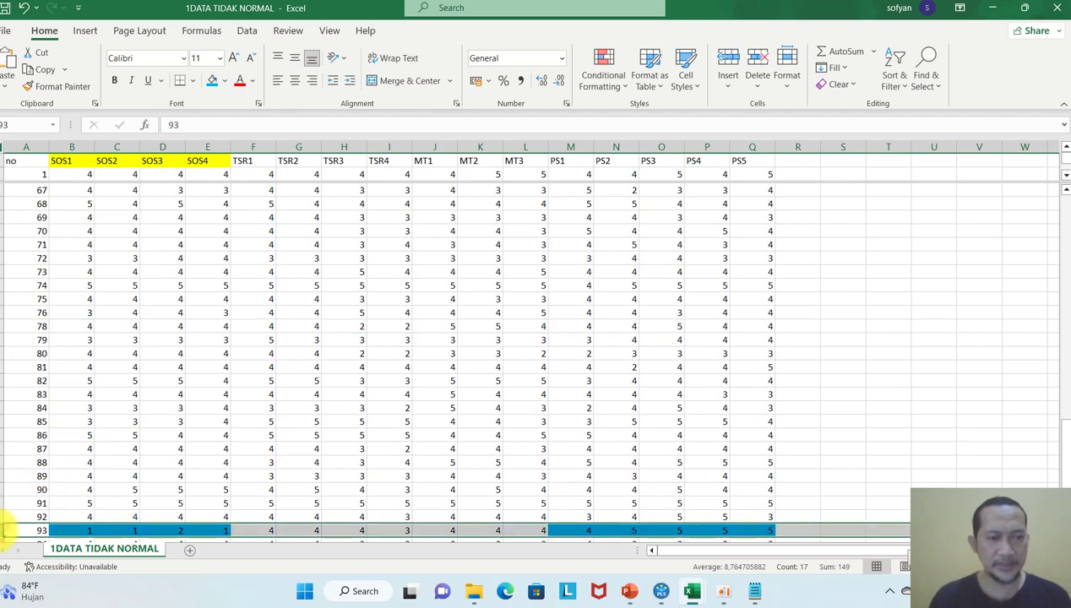
right_click(5, 529)
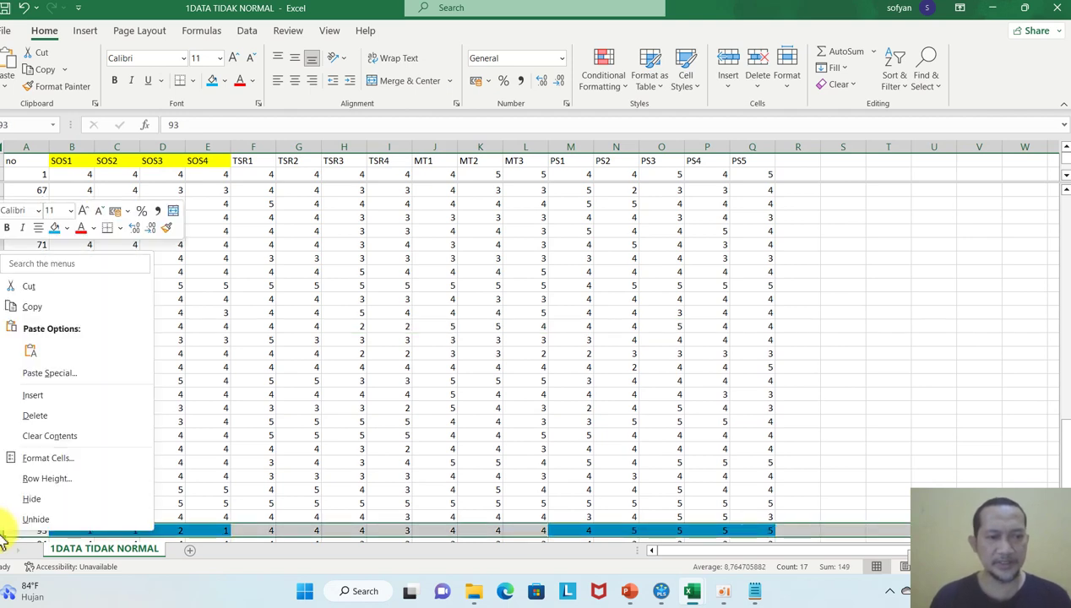
left_click(68, 417)
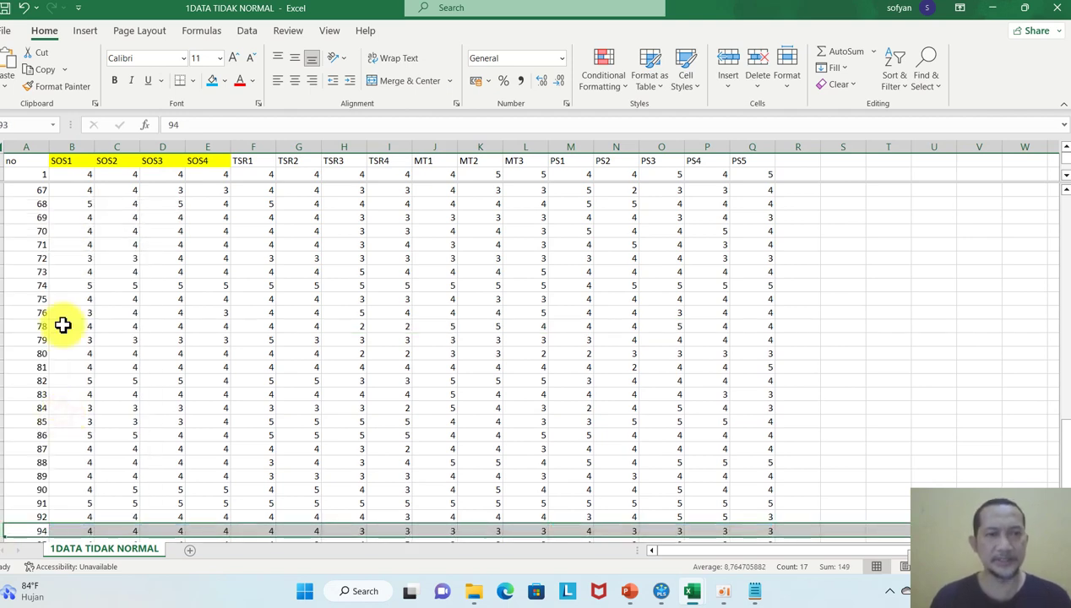
Save the reduced data as a comma-delimited CSV named 1DATA TIDAK NORMAL-buang2 in the pptuvideo folder
left_click(6, 31)
left_click(47, 220)
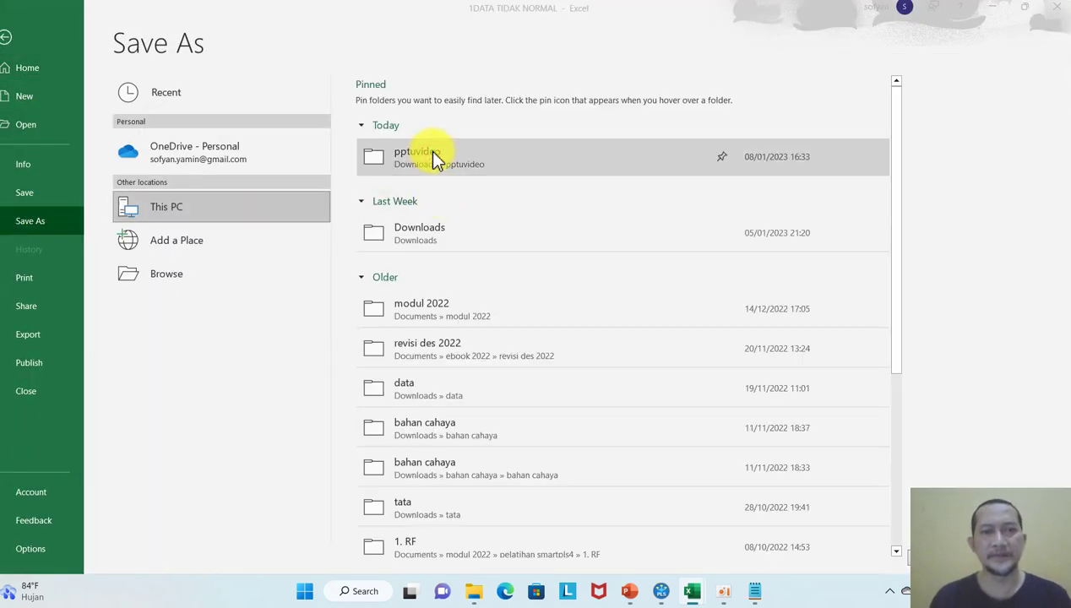
left_click(430, 152)
left_click(287, 236)
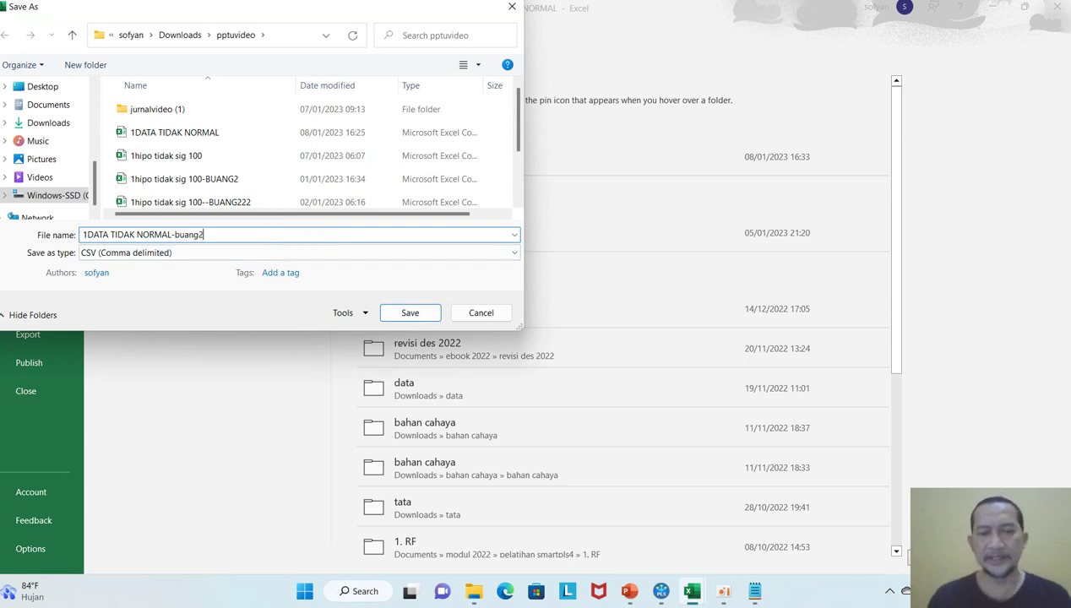
key("Return")
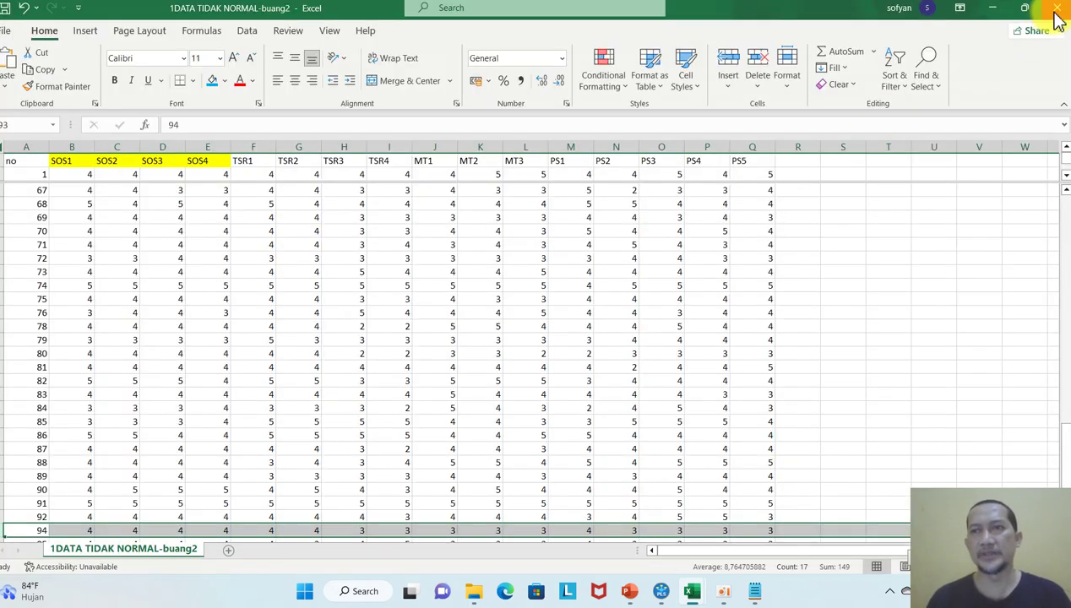
Close the saved data file, switch to SmartPLS and leave the PLS results and model for the workspace overview
left_click(1056, 13)
left_click(350, 296)
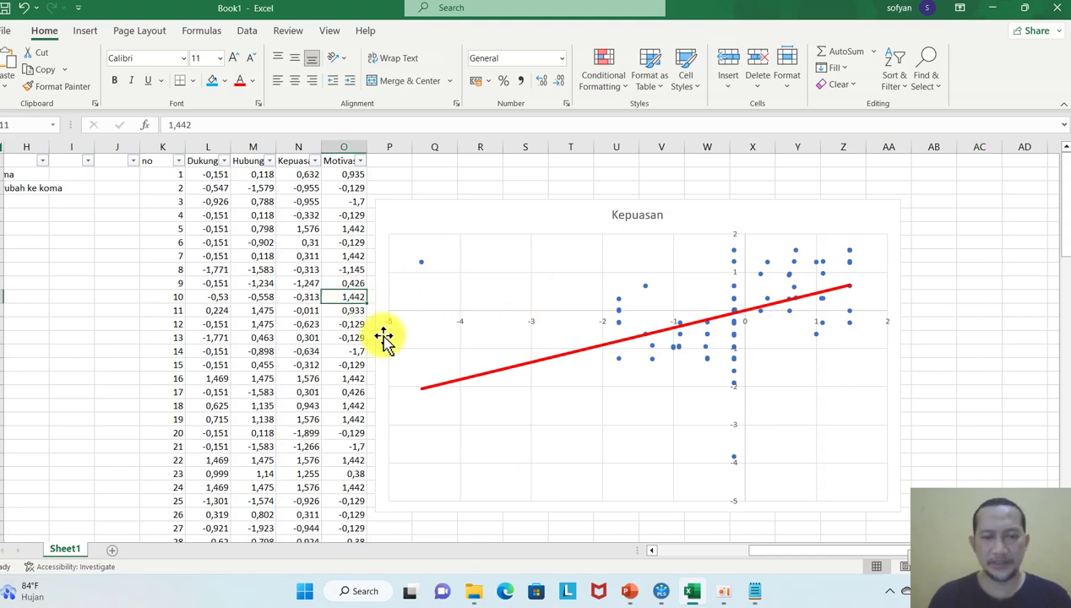
left_click(661, 591)
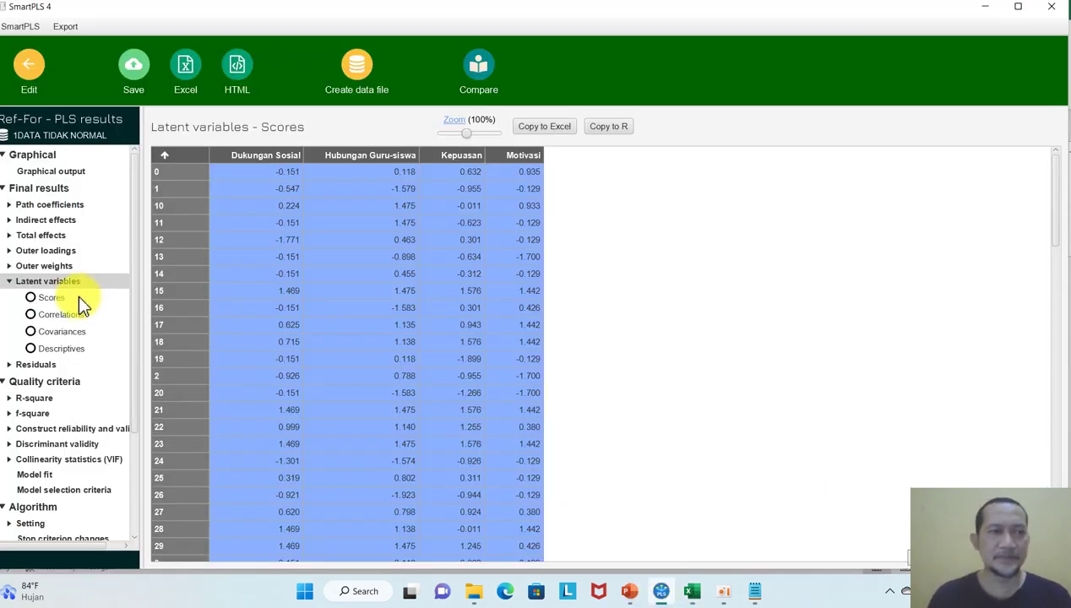
left_click(10, 282)
left_click(29, 76)
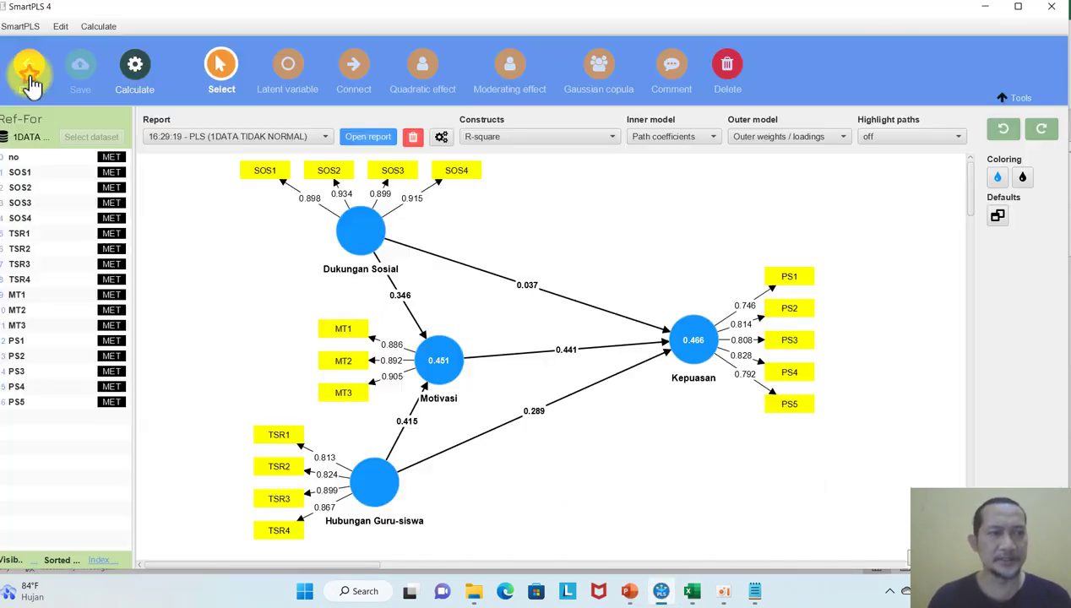
left_click(27, 69)
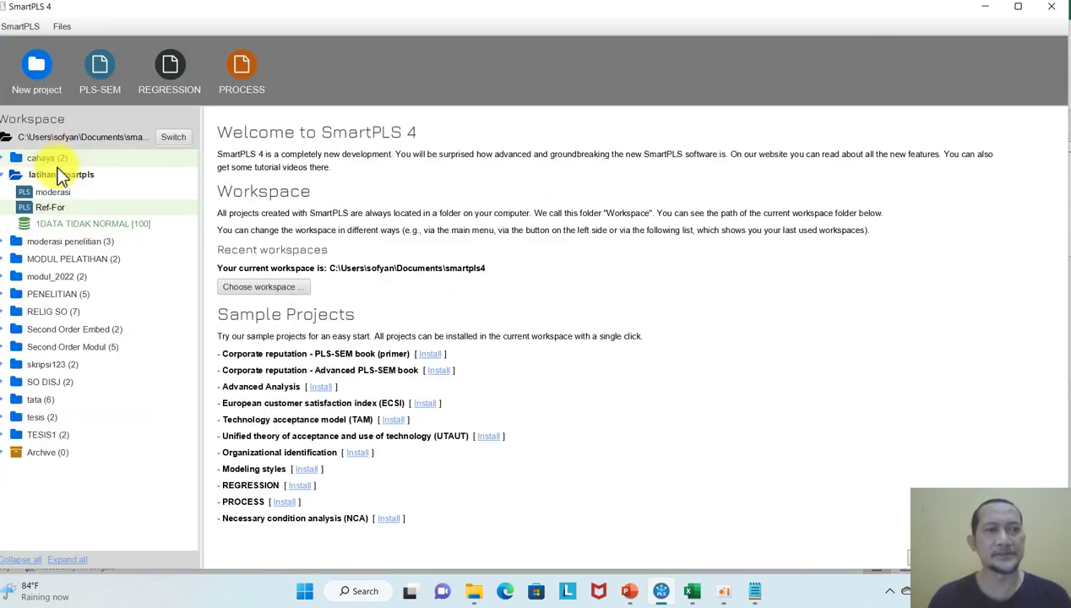
Import the data file 1DATA TIDAK NORMAL-buang2 from the pptuvideo folder into the latihan smartpls project
right_click(49, 212)
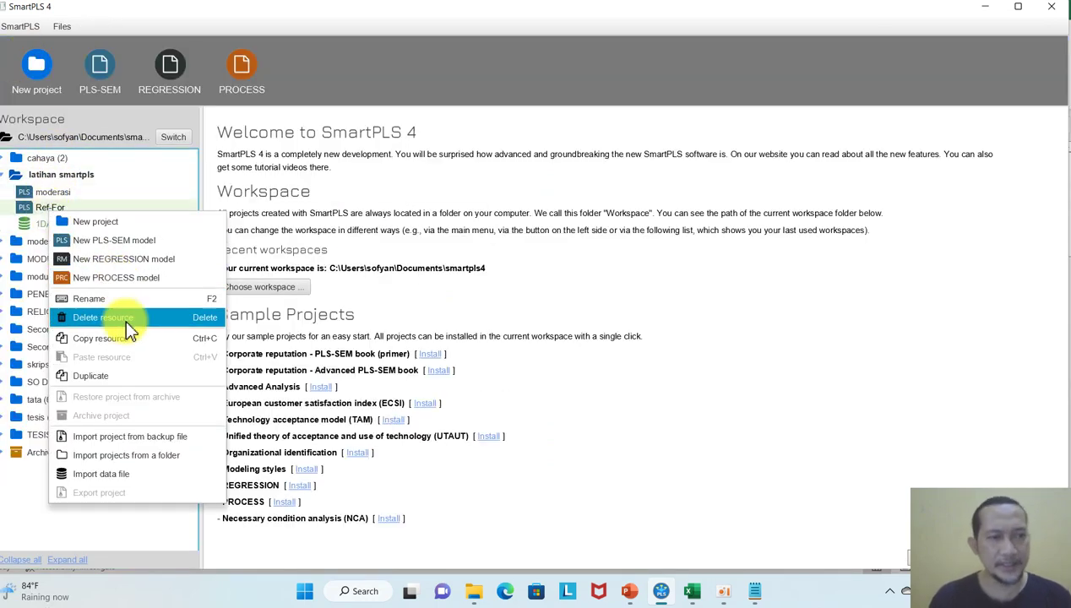
left_click(121, 480)
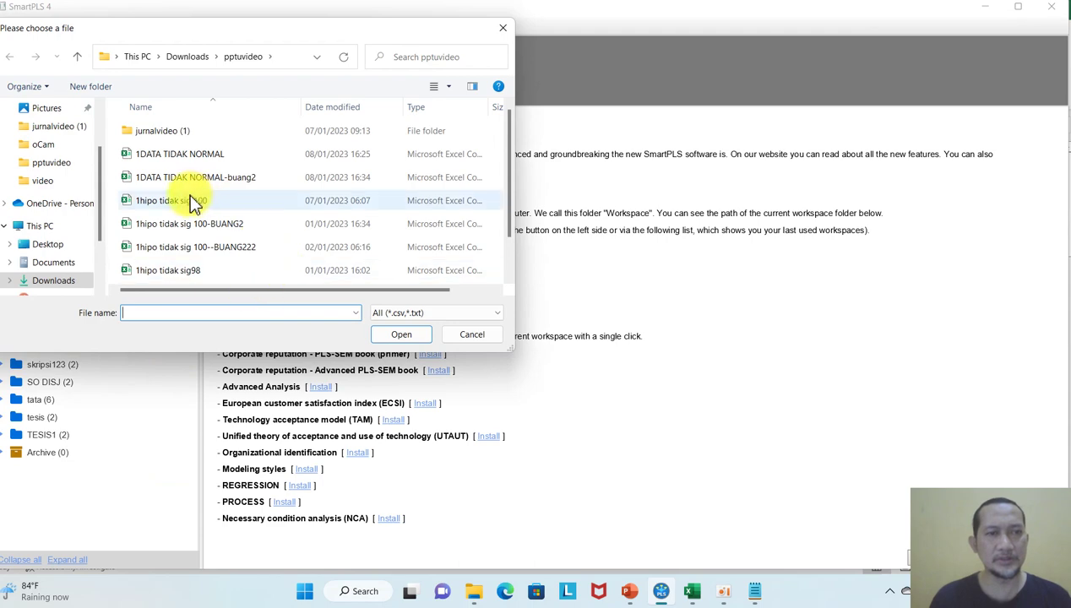
left_click(242, 180)
left_click(402, 335)
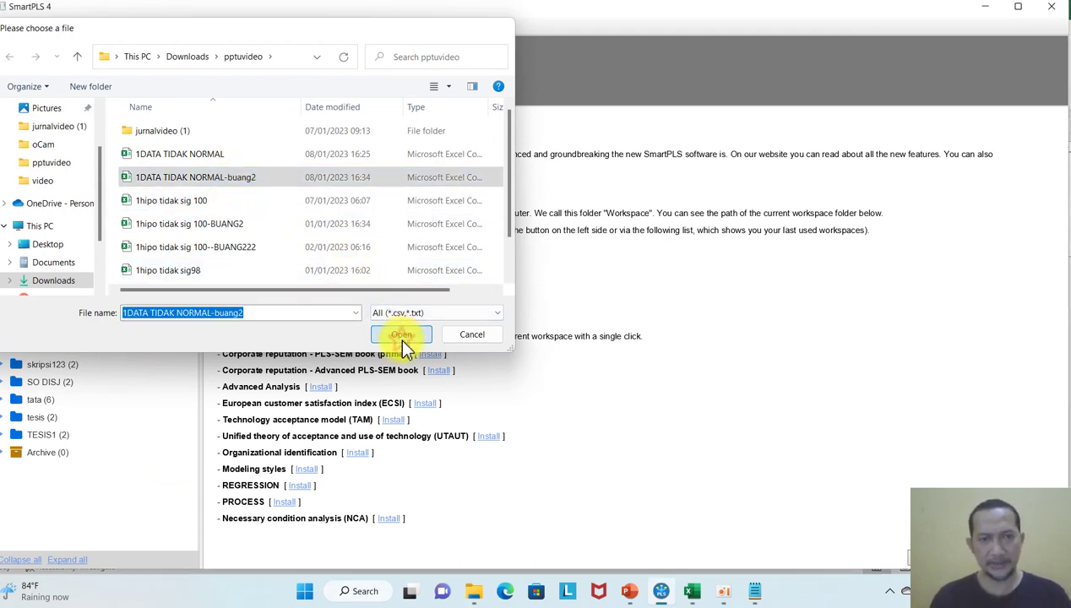
left_click(767, 502)
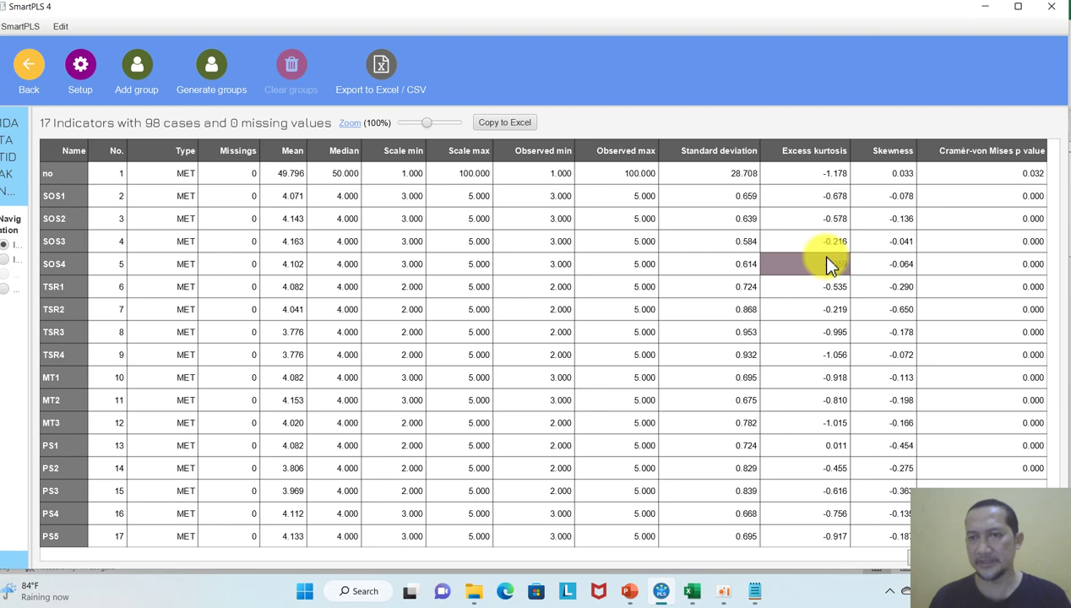
Open the Ref-For model and assign it the dataset 1DATA TIDAK NORMAL-buang2
left_click(29, 72)
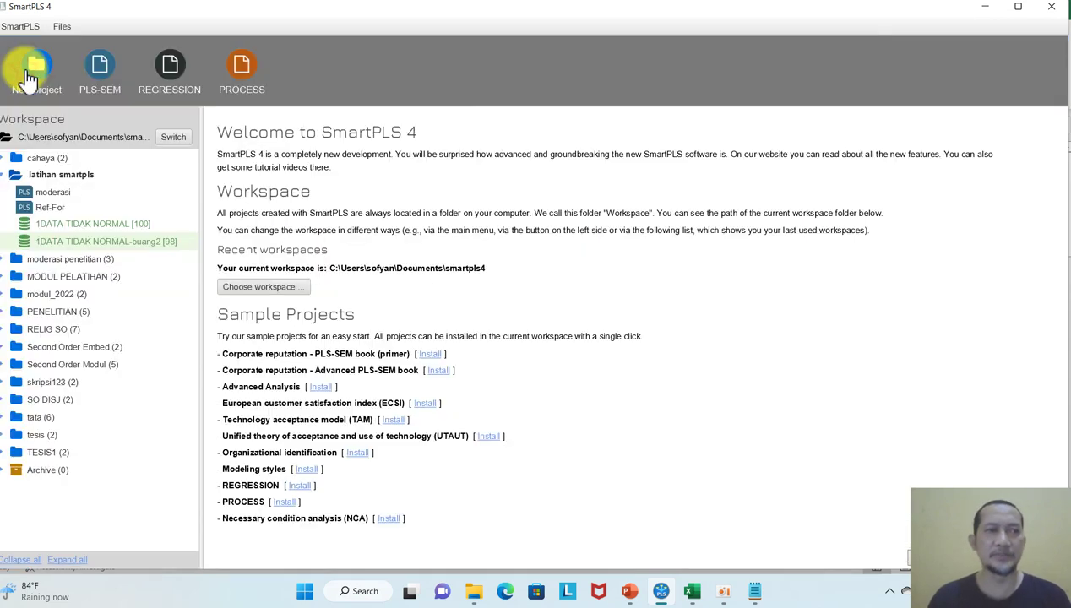
double_click(51, 208)
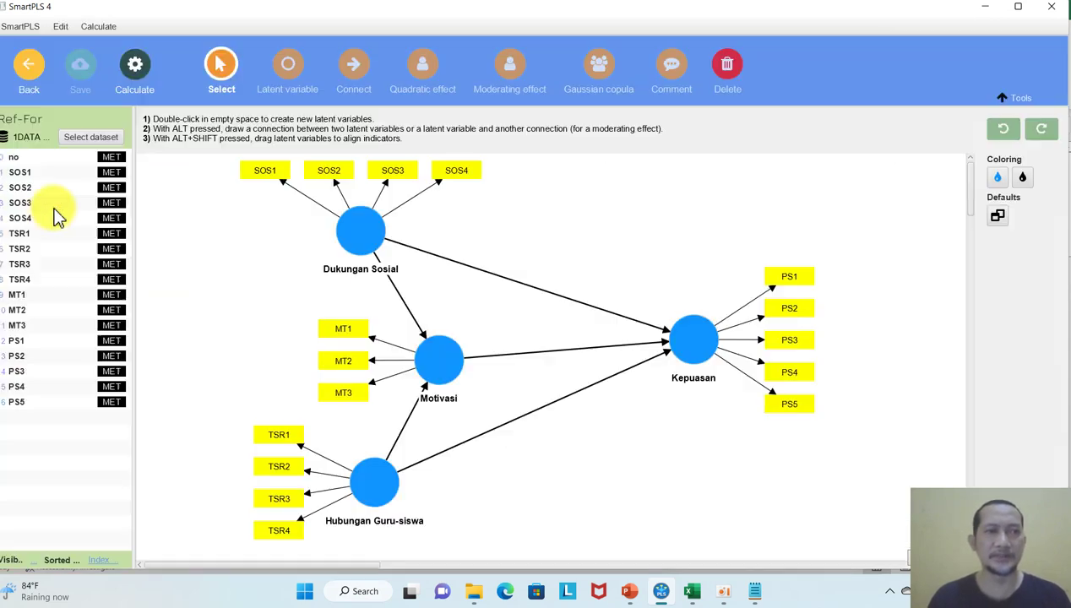
left_click(106, 140)
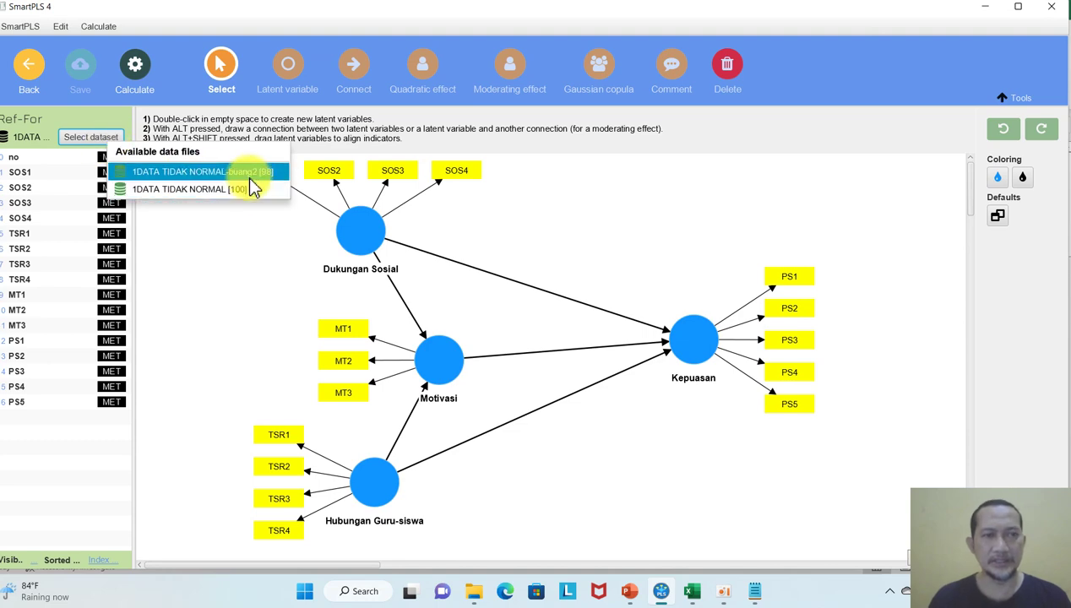
left_click(250, 175)
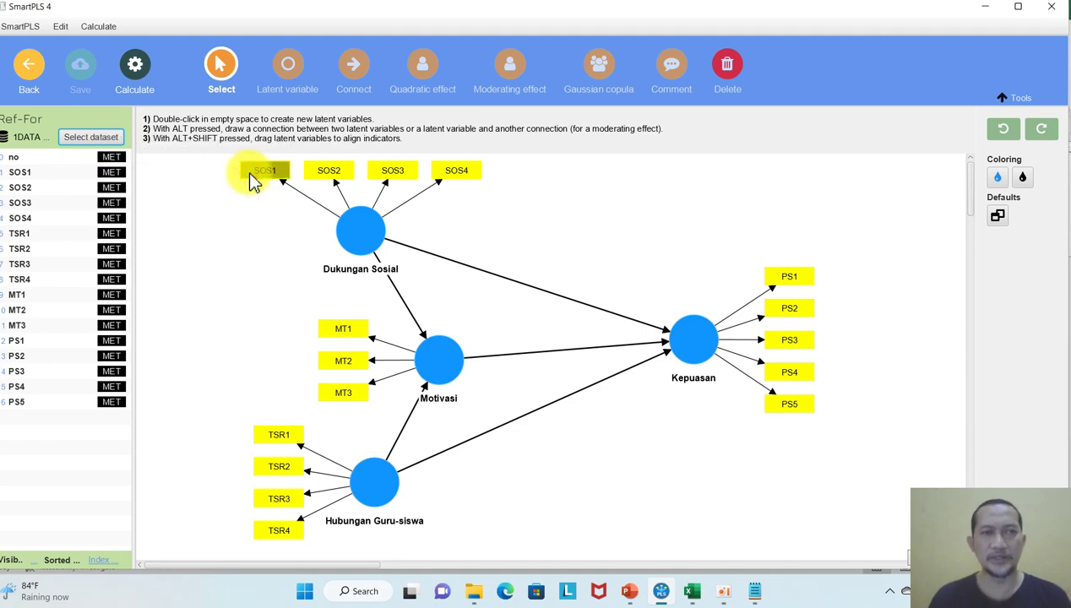
Run bootstrapping on the Ref-For model with 5000 subsamples, percentile bootstrap, a two-tailed test and a 0.05 significance level
left_click(135, 65)
left_click(223, 114)
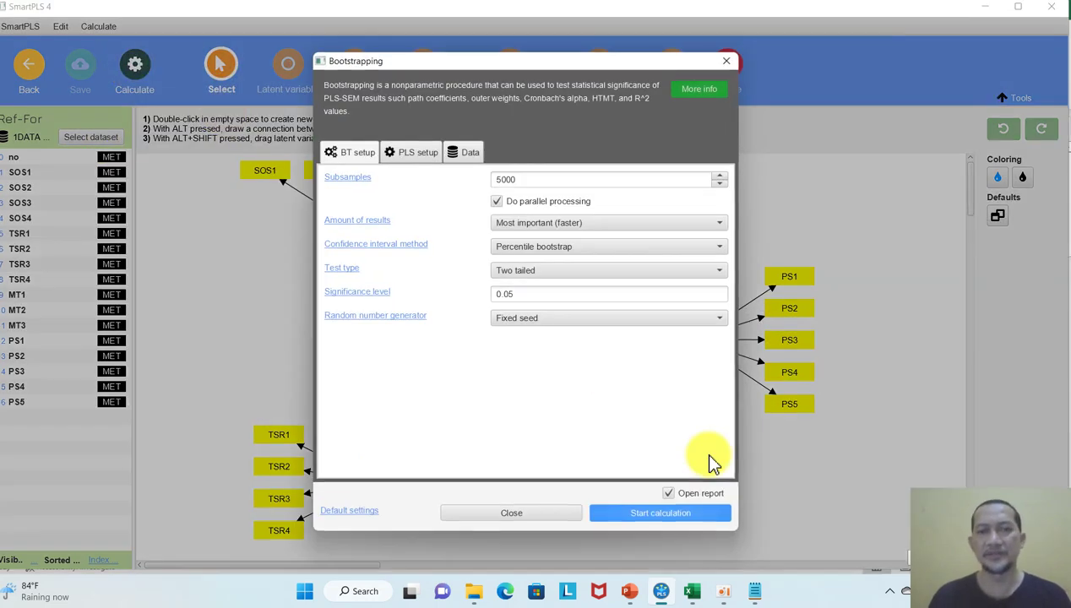
left_click(688, 517)
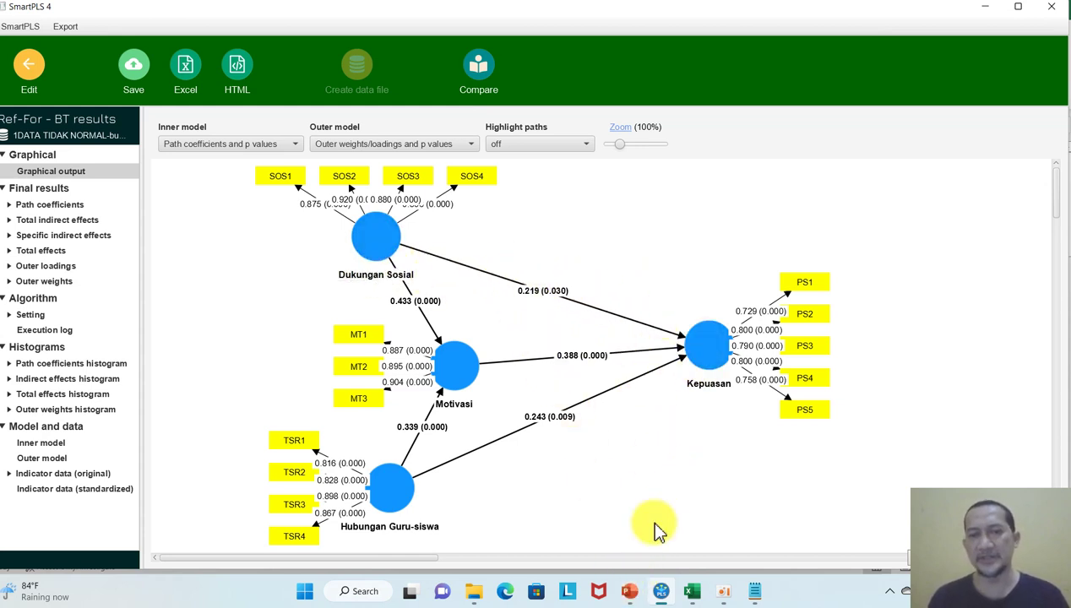
Switch to the PowerPoint presentation 2-uji normalitas SMARTPLS and start the slide show from the hasil slide
left_click(628, 592)
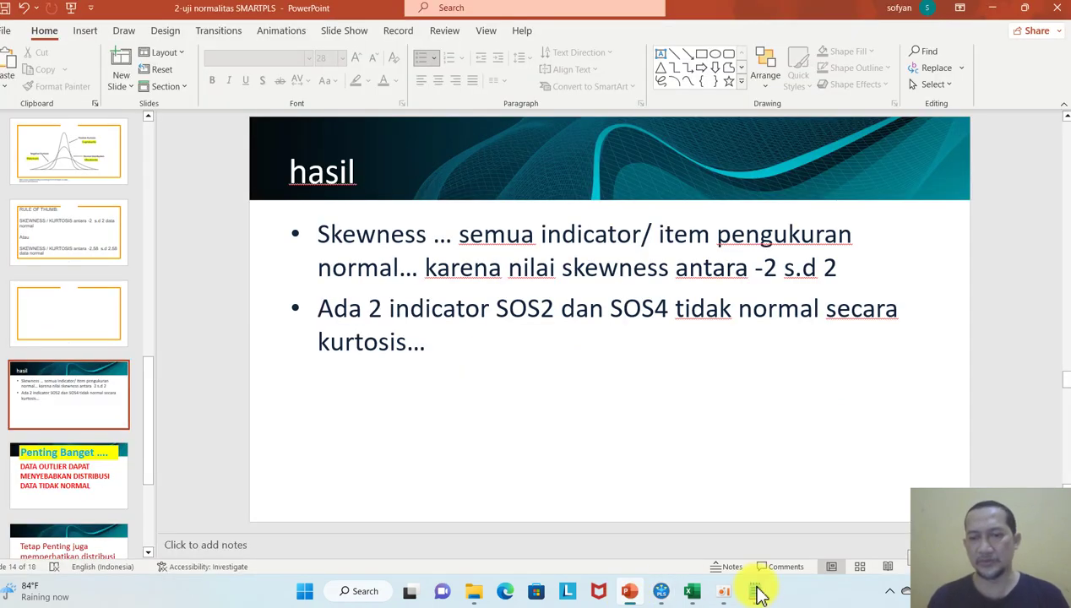
left_click(906, 588)
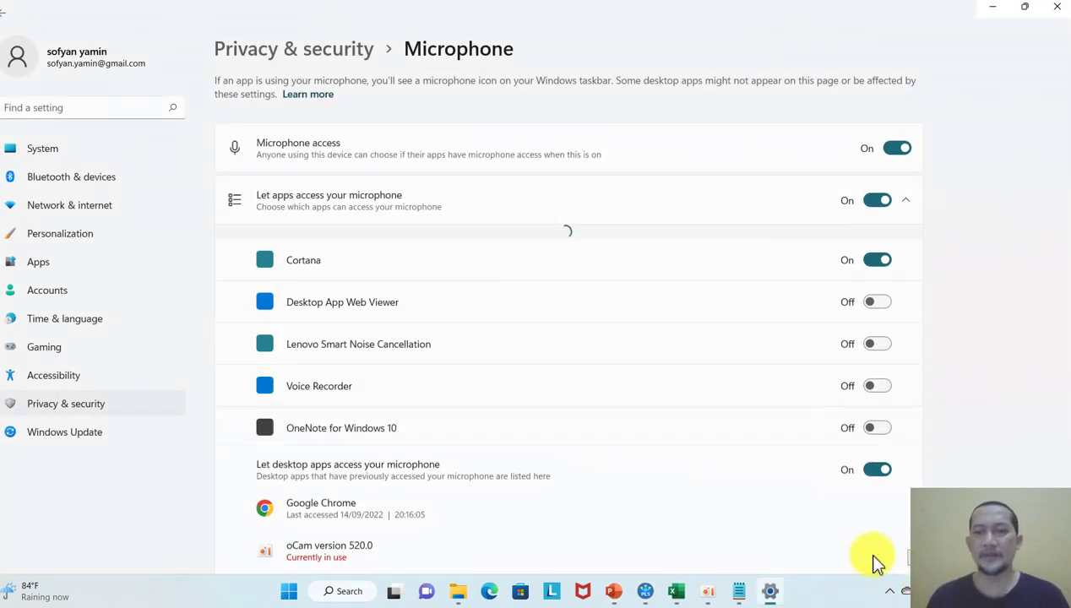
left_click(1056, 6)
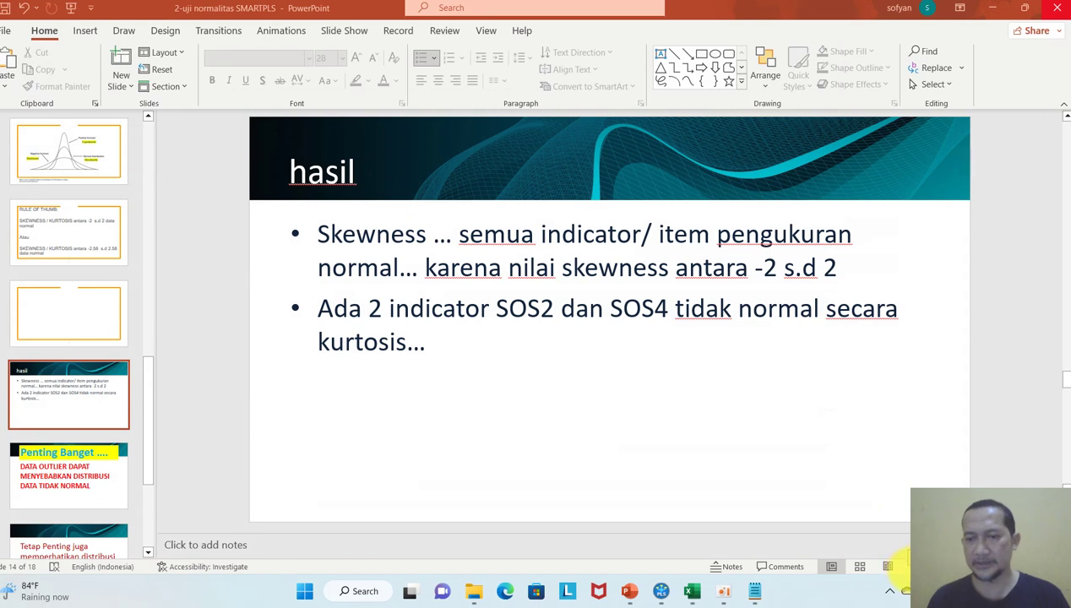
left_click(905, 566)
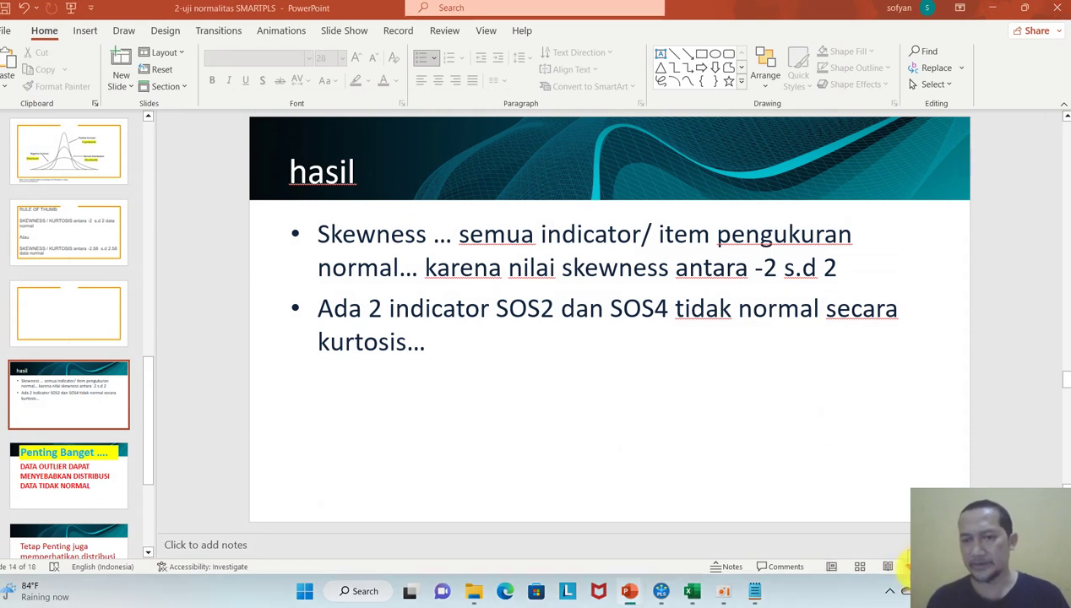